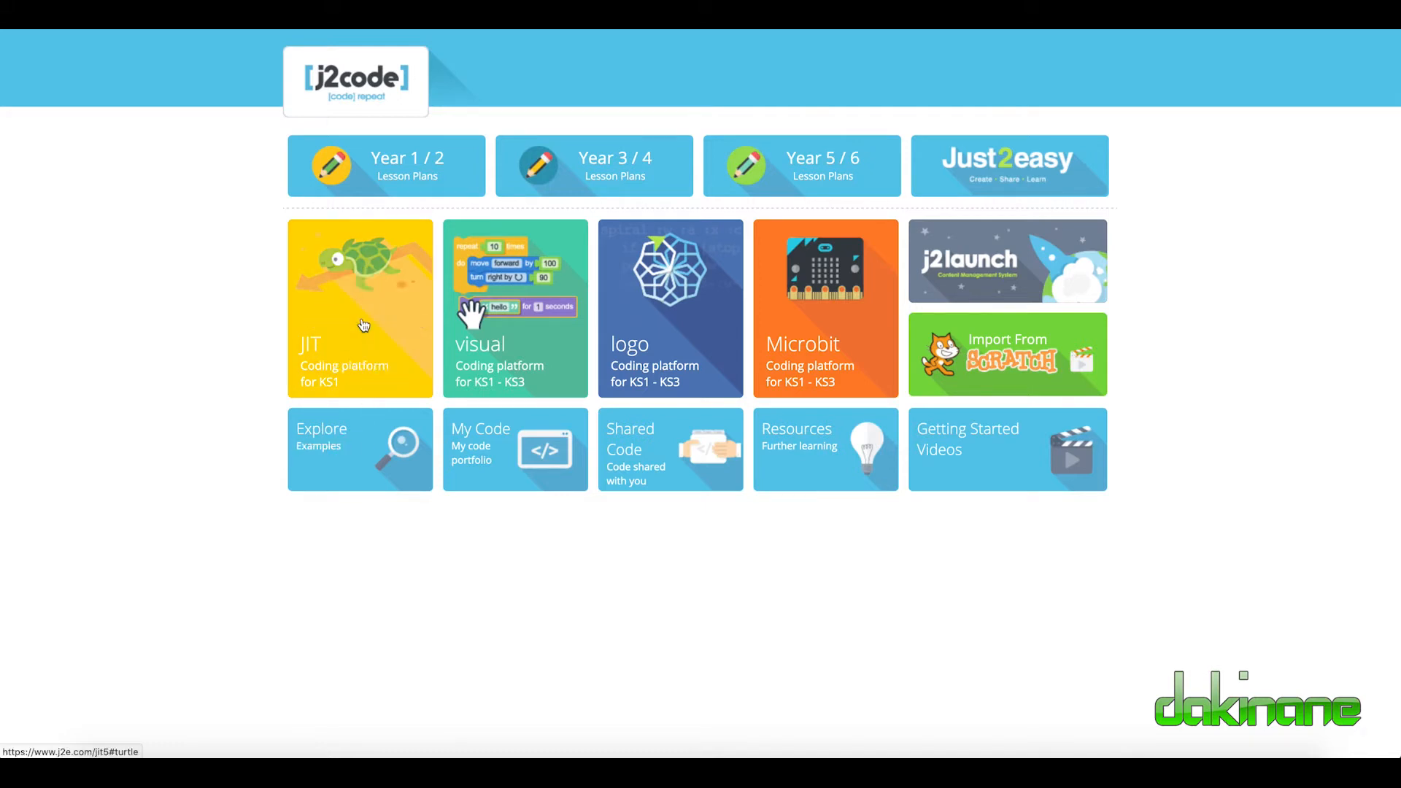
- Start a blank JIT turtle project, add the rocket sprite and place it in the lower middle of the canvas
click(362, 325)
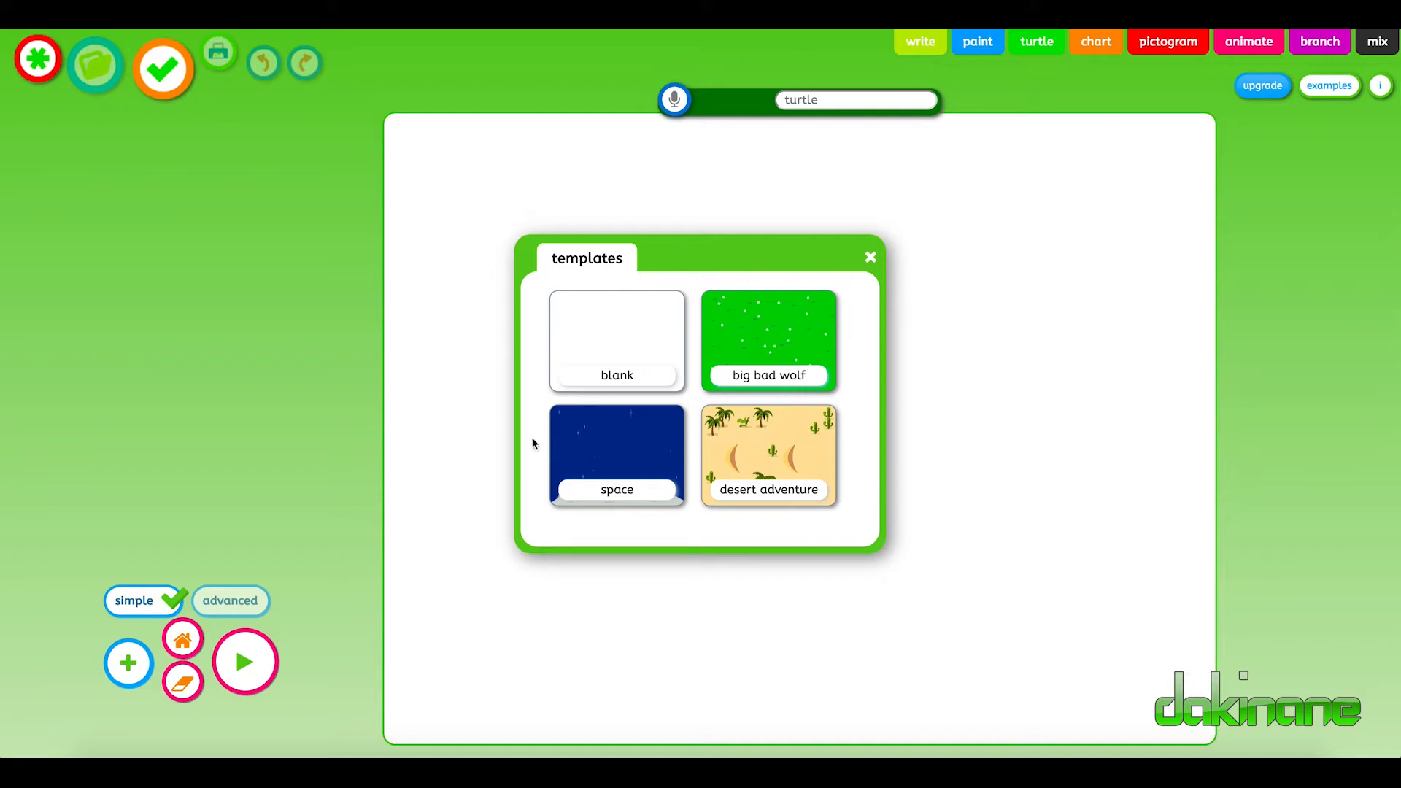
click(620, 337)
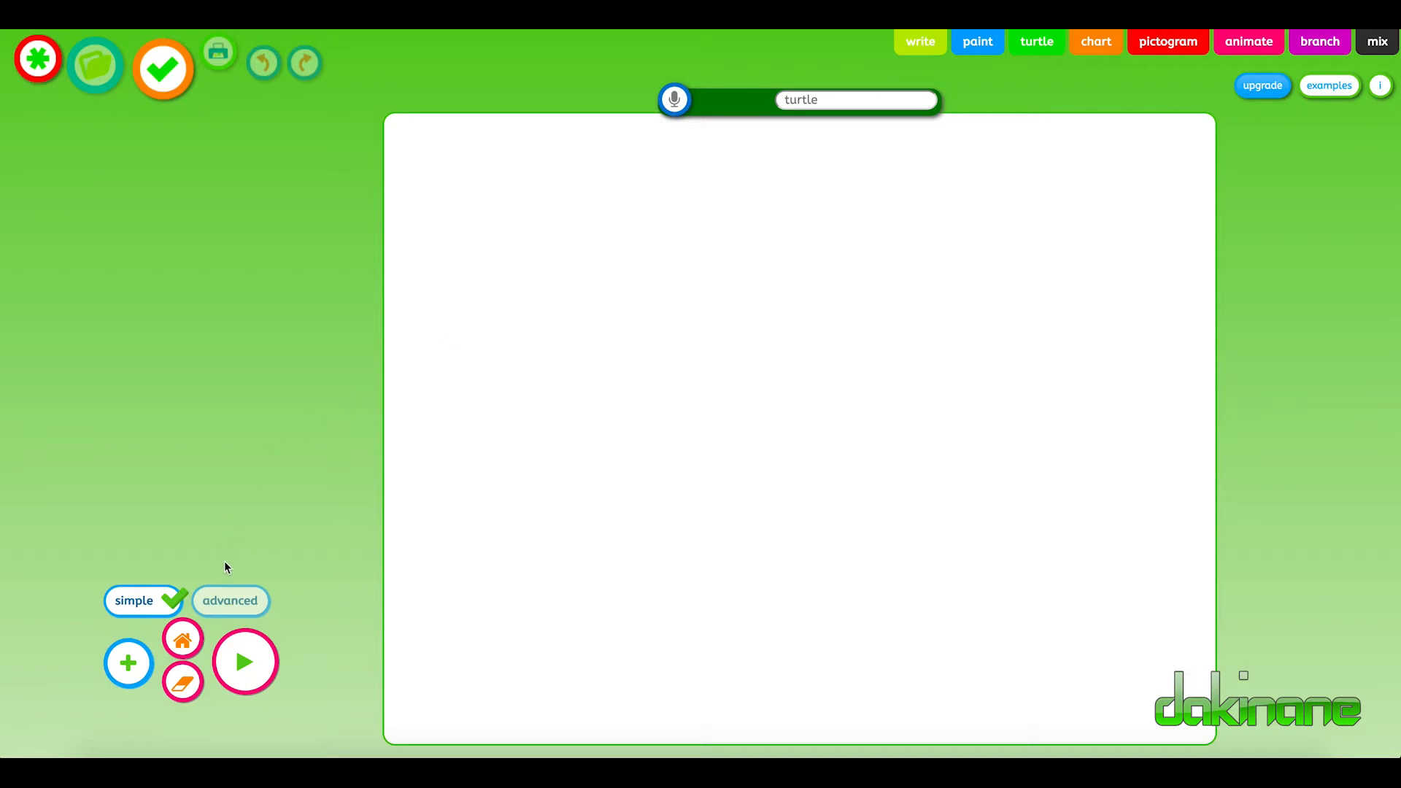
click(131, 672)
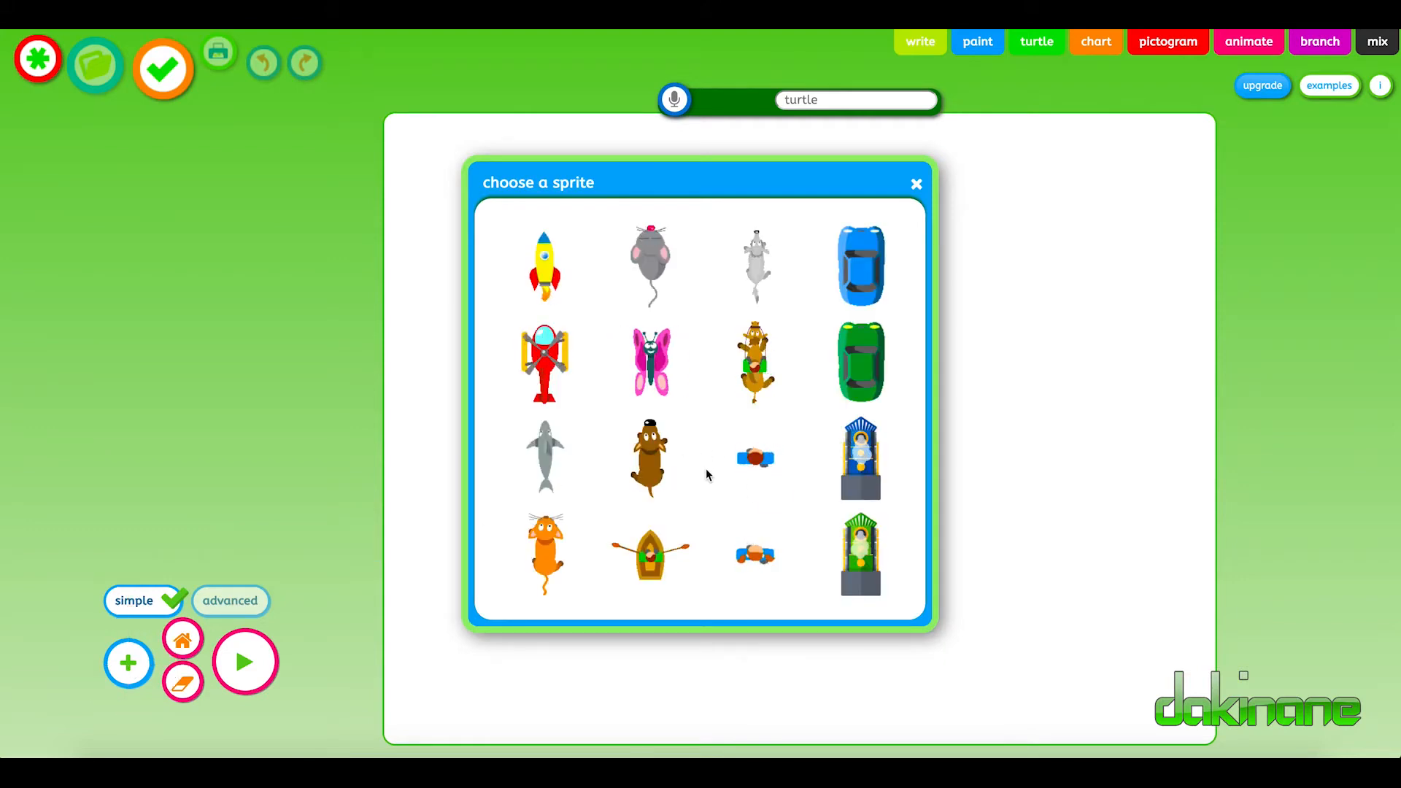
click(545, 267)
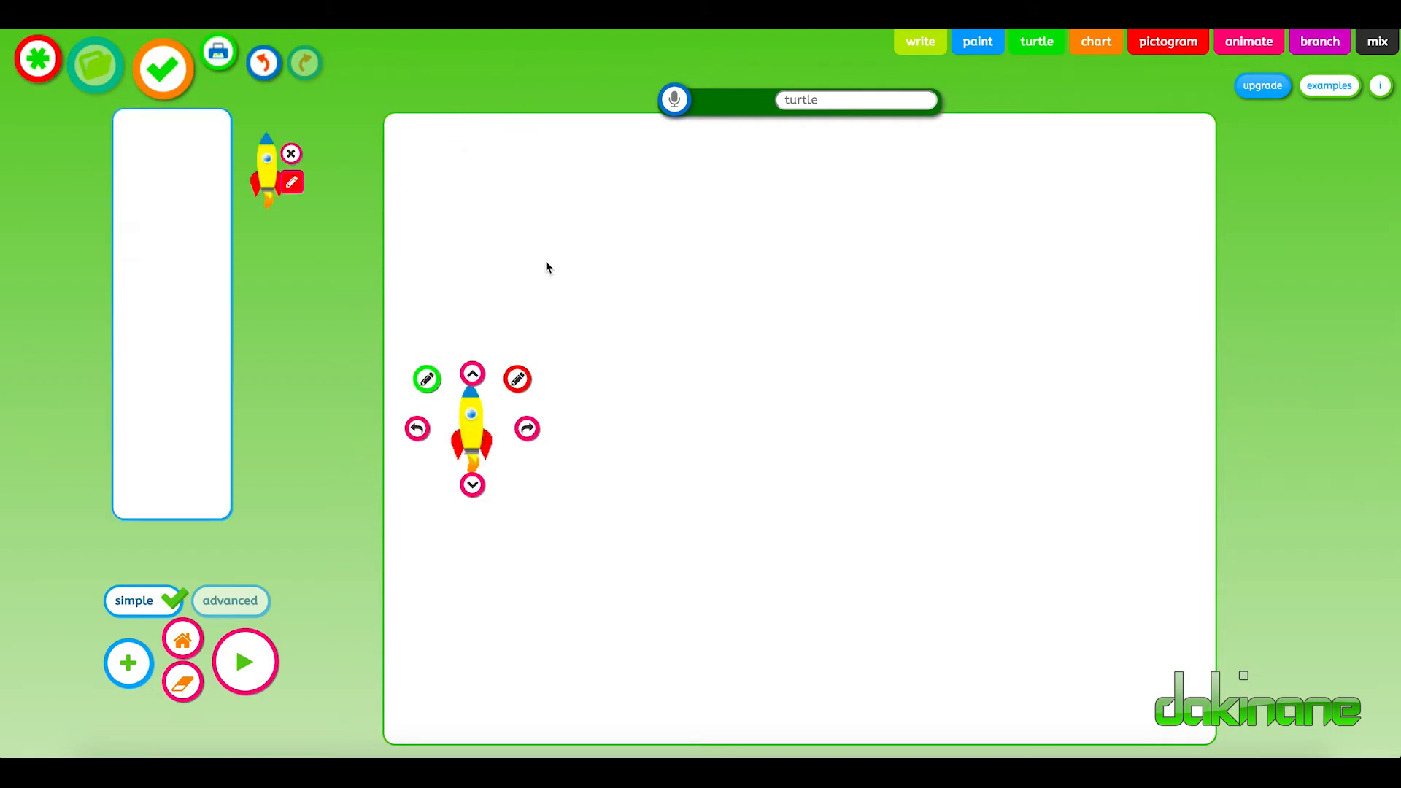
drag(469, 441, 660, 570)
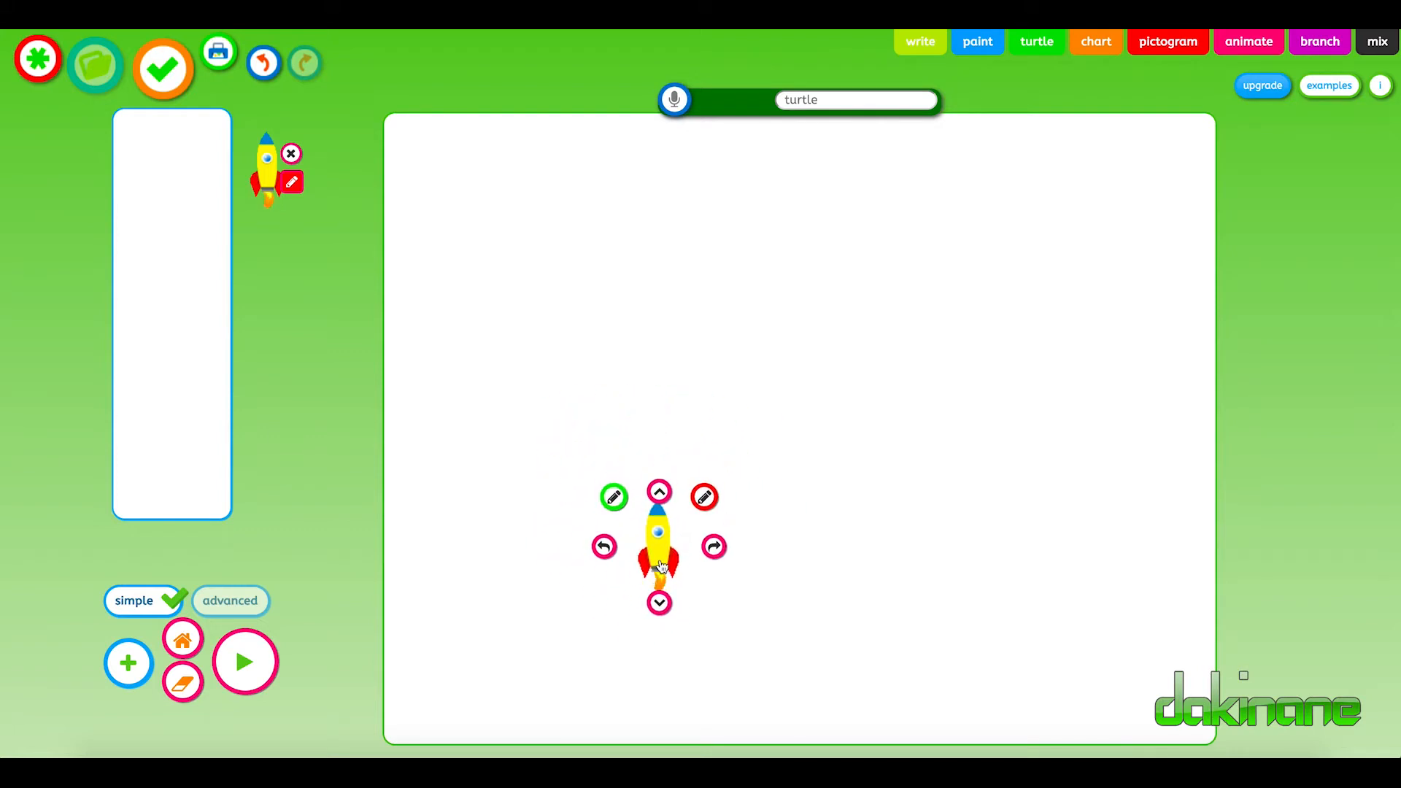
- Put the rocket's pen down and add three Forward commands to draw the rectangle's first long side upward
click(615, 503)
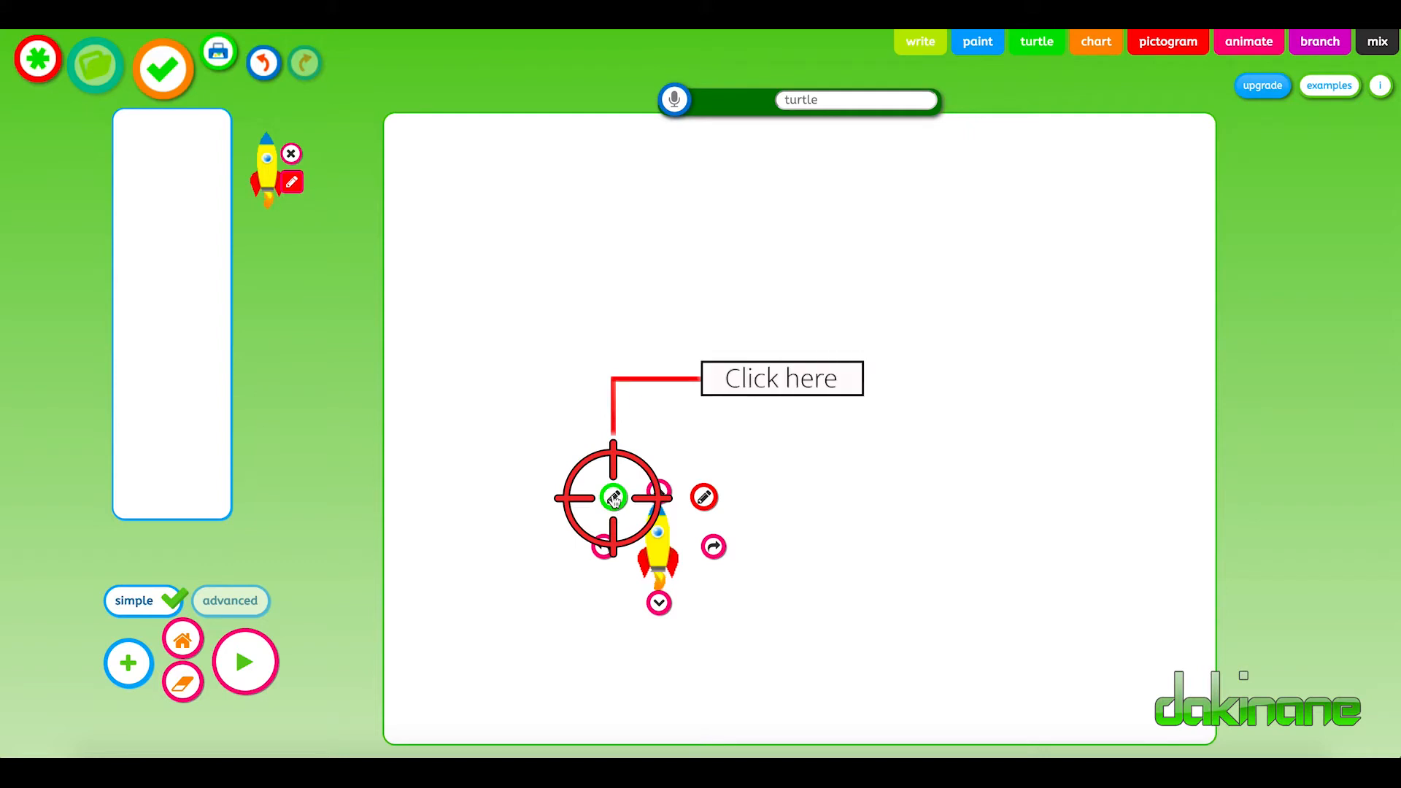
click(615, 499)
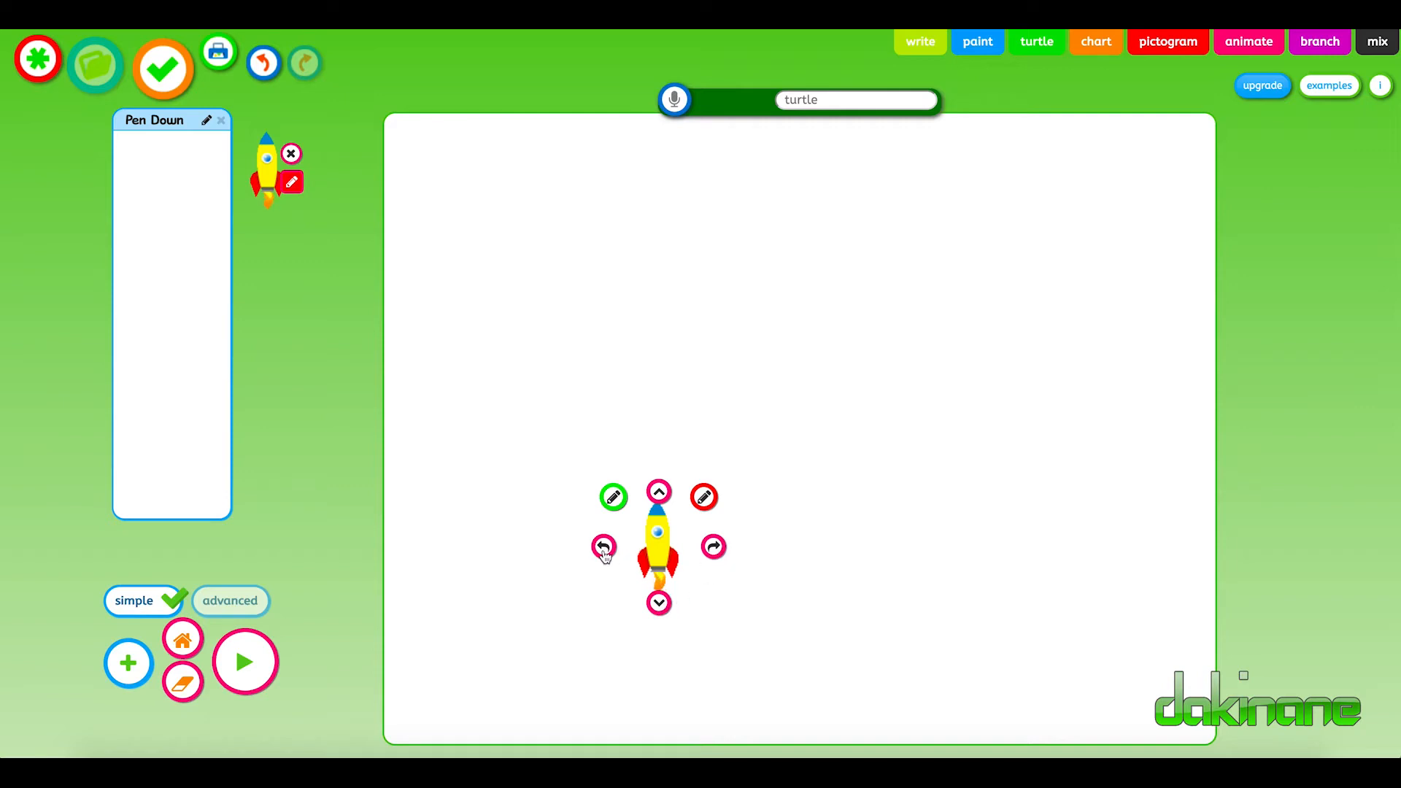
click(659, 494)
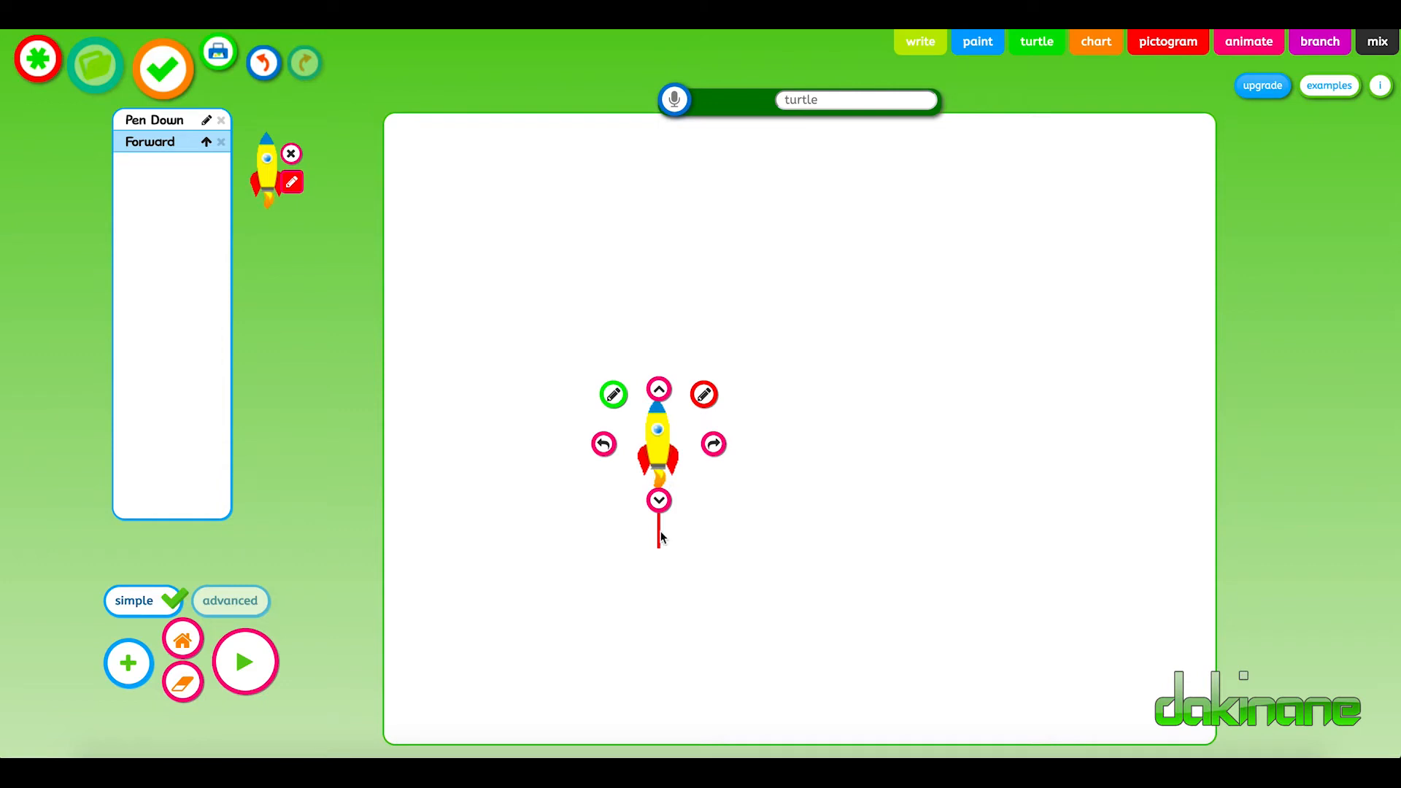
click(660, 392)
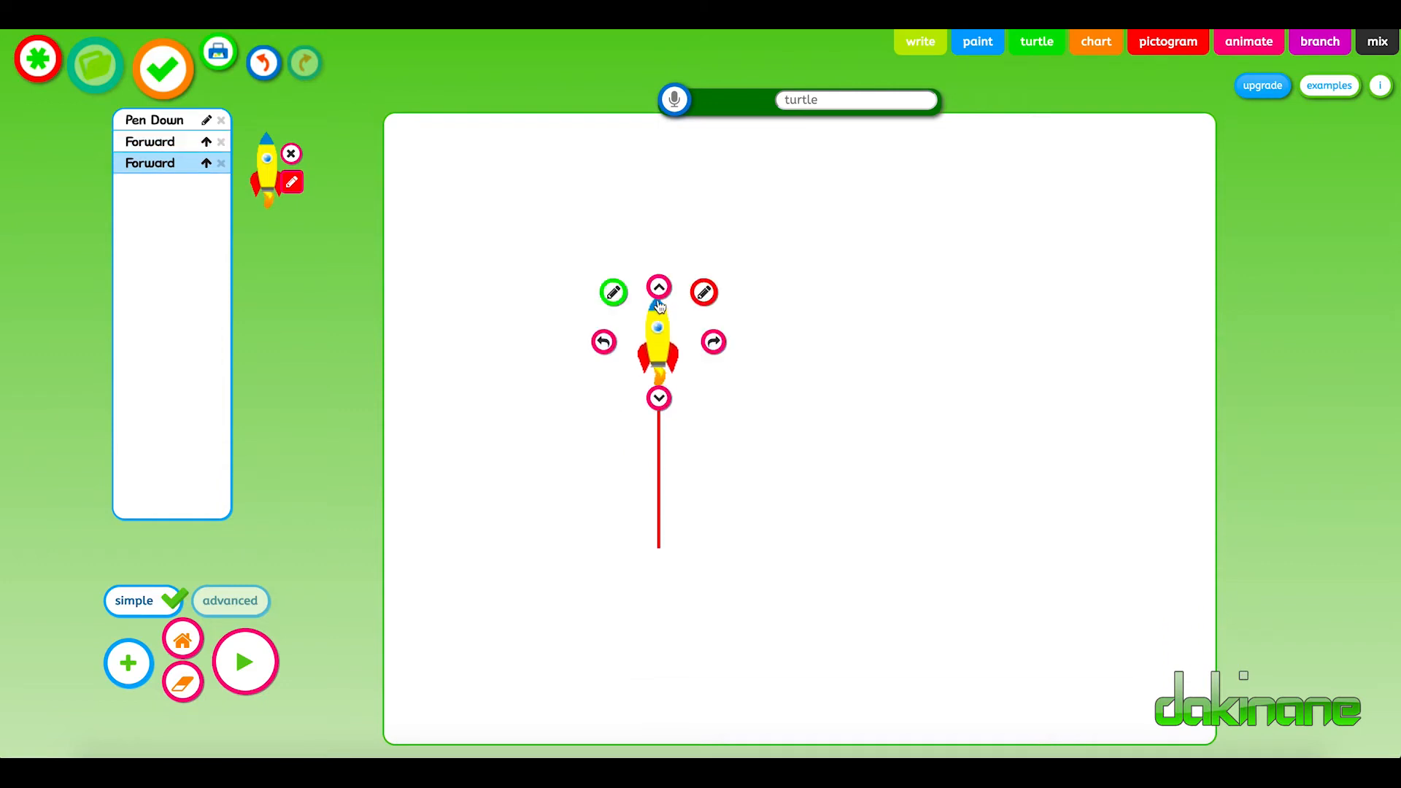
click(659, 290)
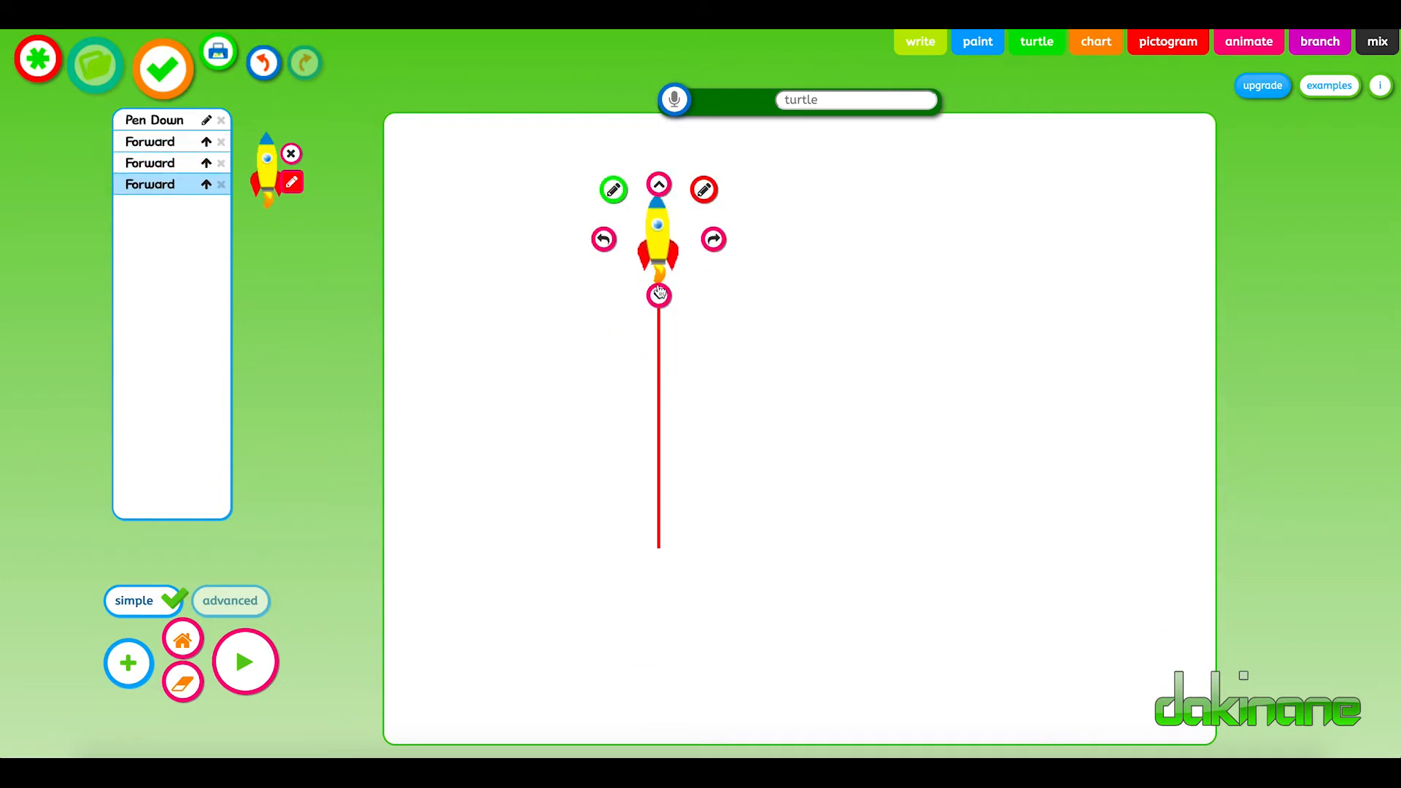
- Turn the rocket right and move it forward twice to draw the rectangle's upper side
click(713, 240)
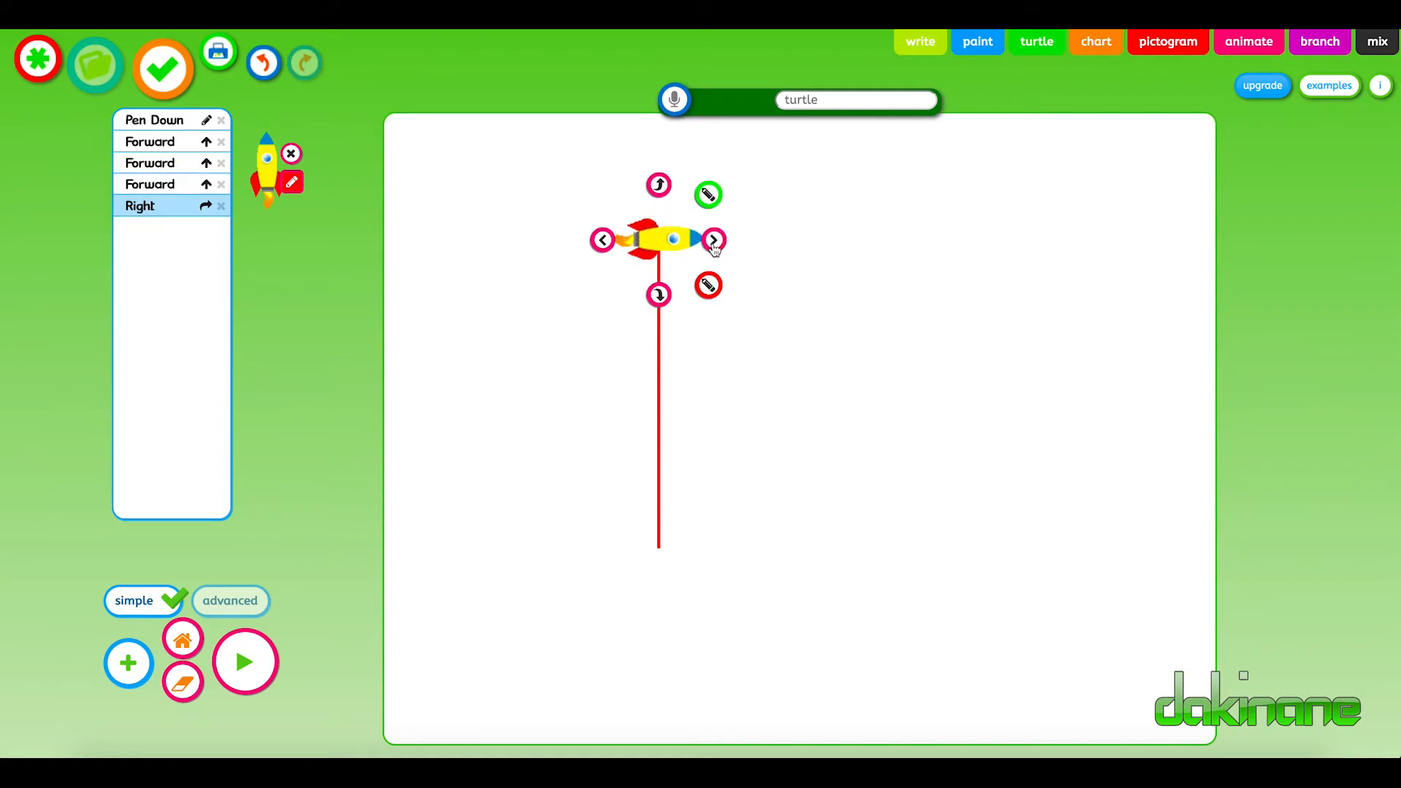
click(717, 243)
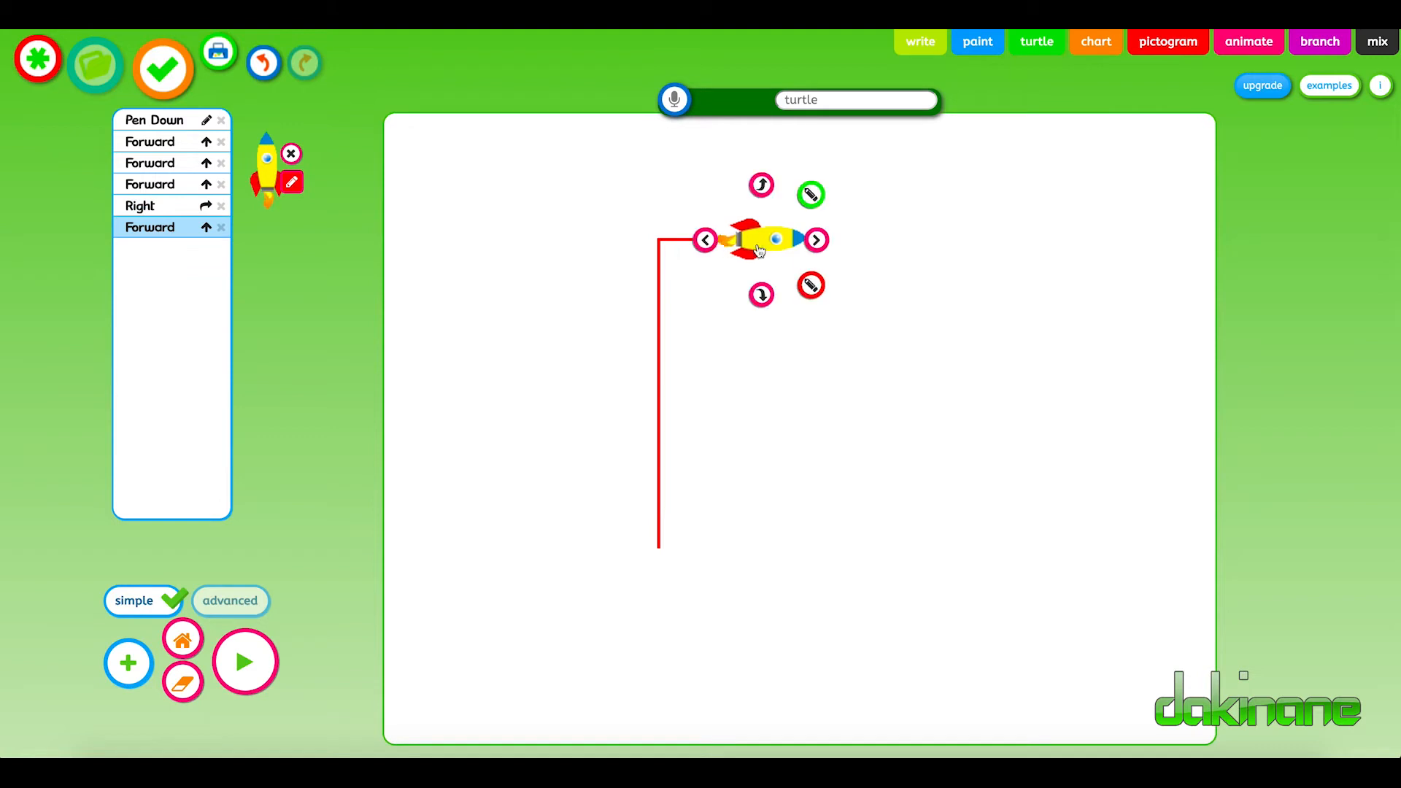
click(818, 241)
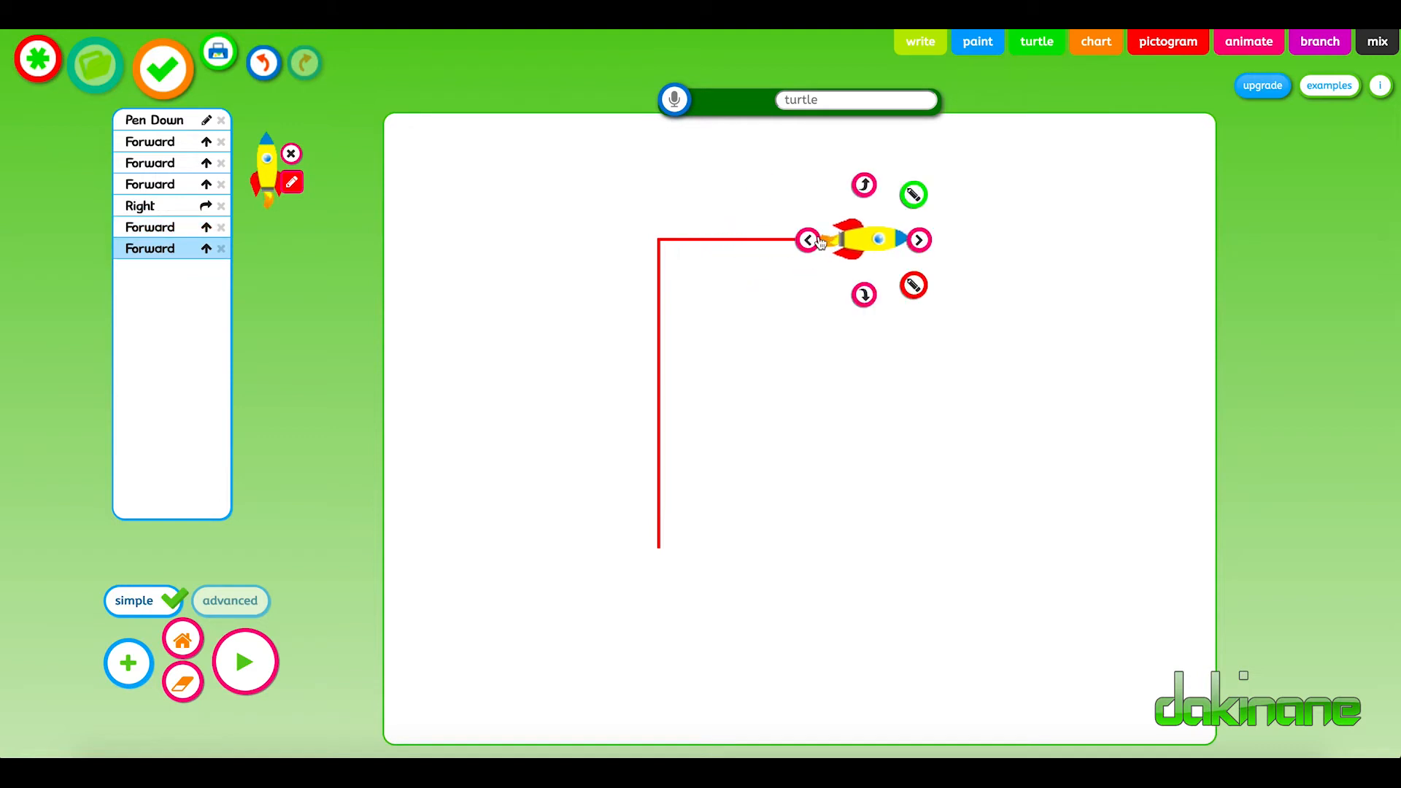
- Turn the rocket right again and move it forward three times to draw the second long side downward
click(864, 299)
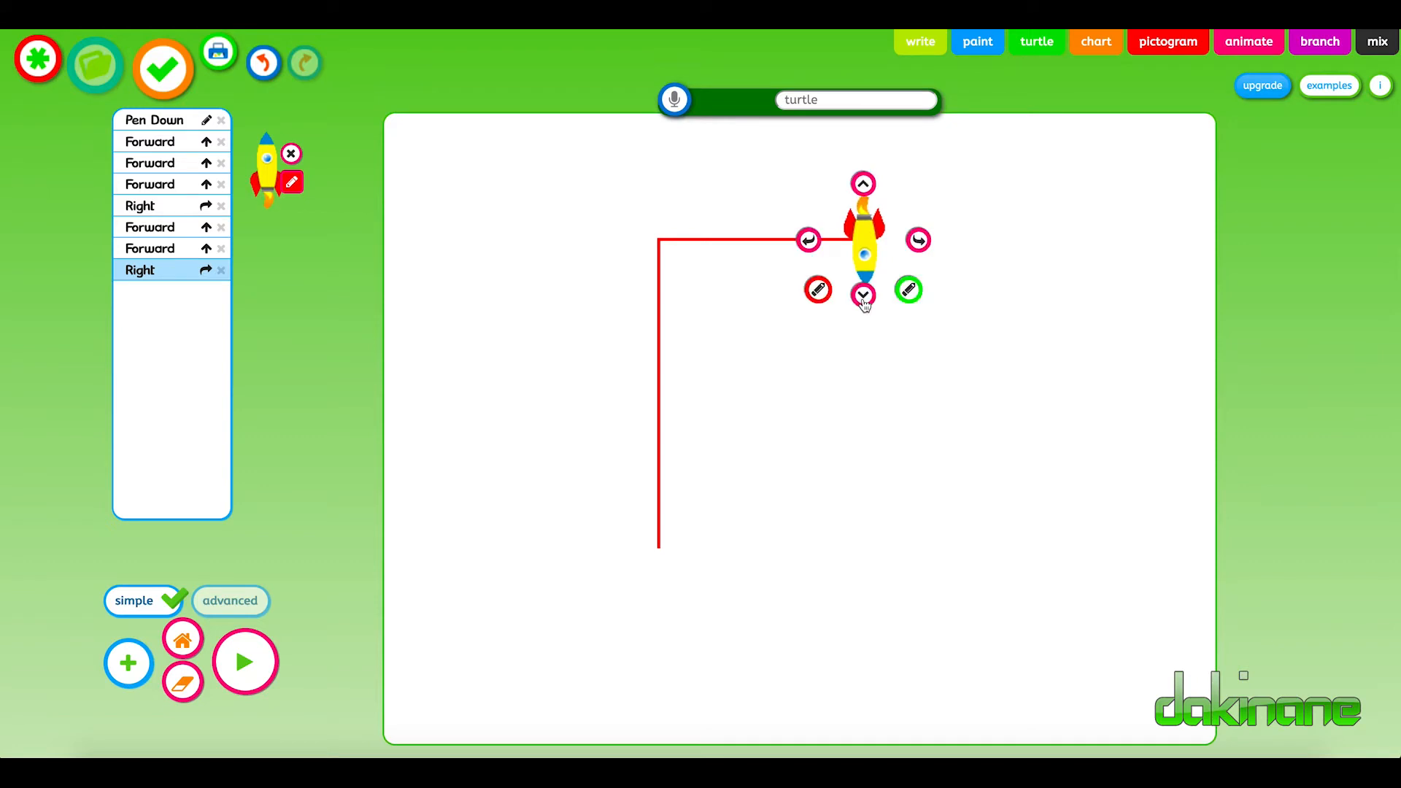
click(864, 301)
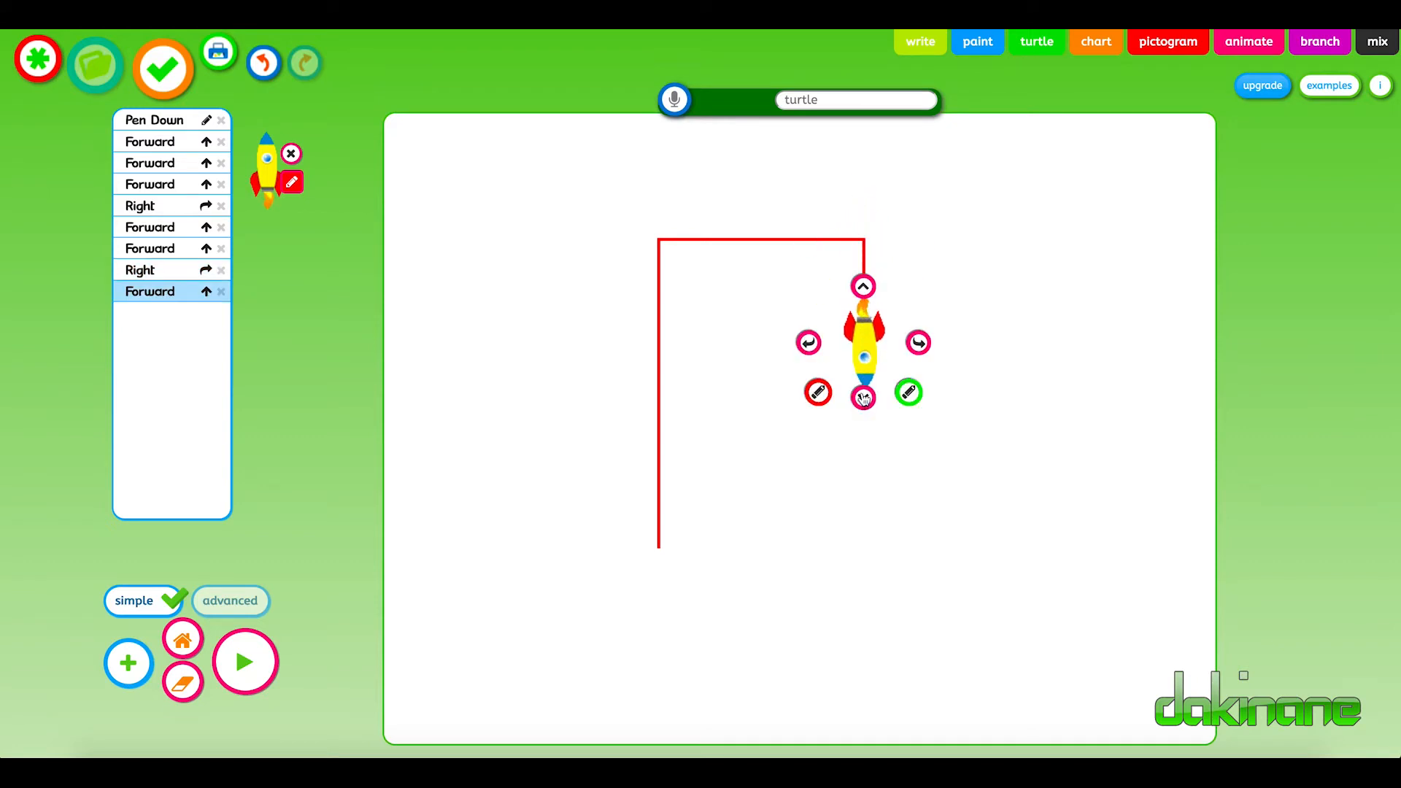
click(863, 300)
click(864, 447)
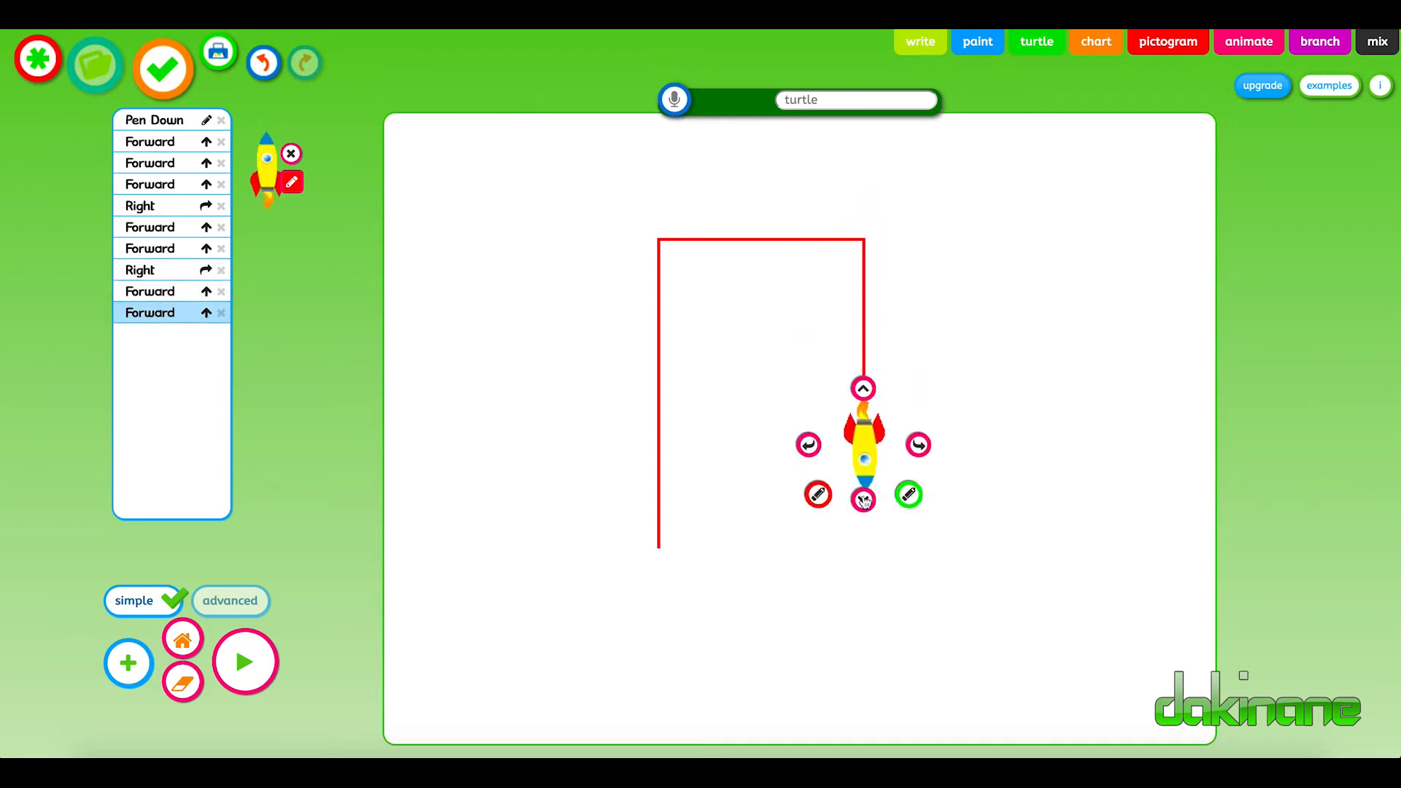
click(864, 500)
click(865, 502)
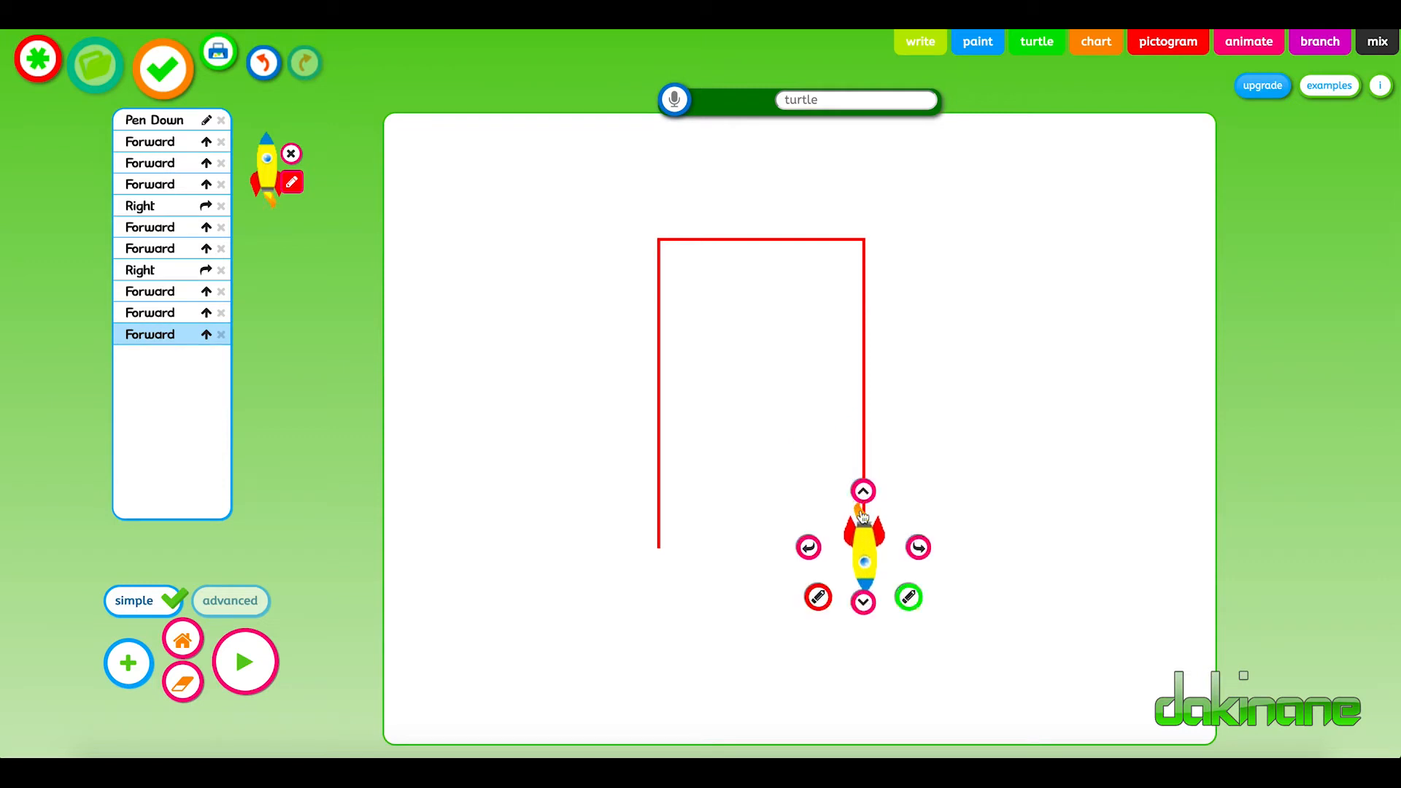
- Close the rectangle with Right, Forward, Forward and Right commands, and run the finished sequence
click(806, 548)
click(839, 553)
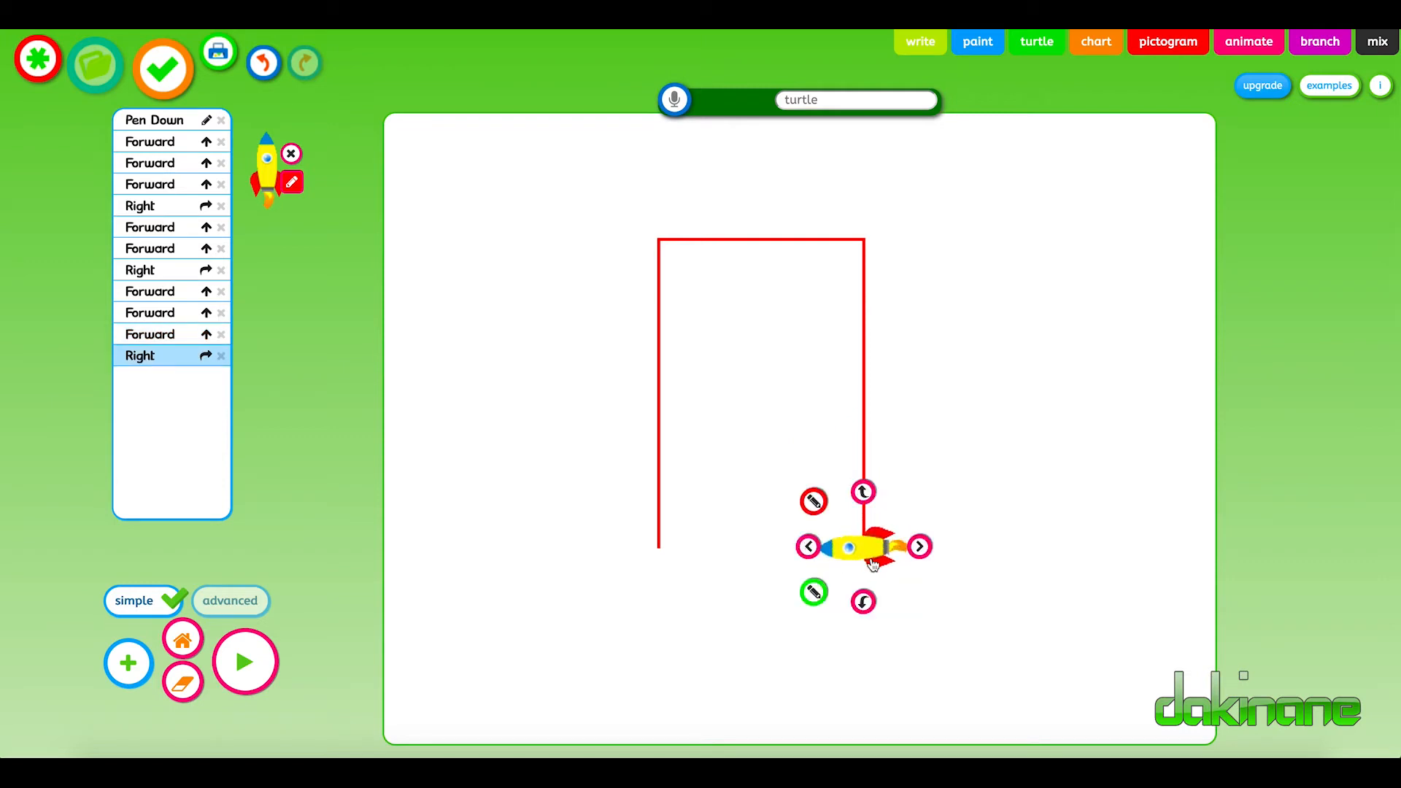
click(808, 547)
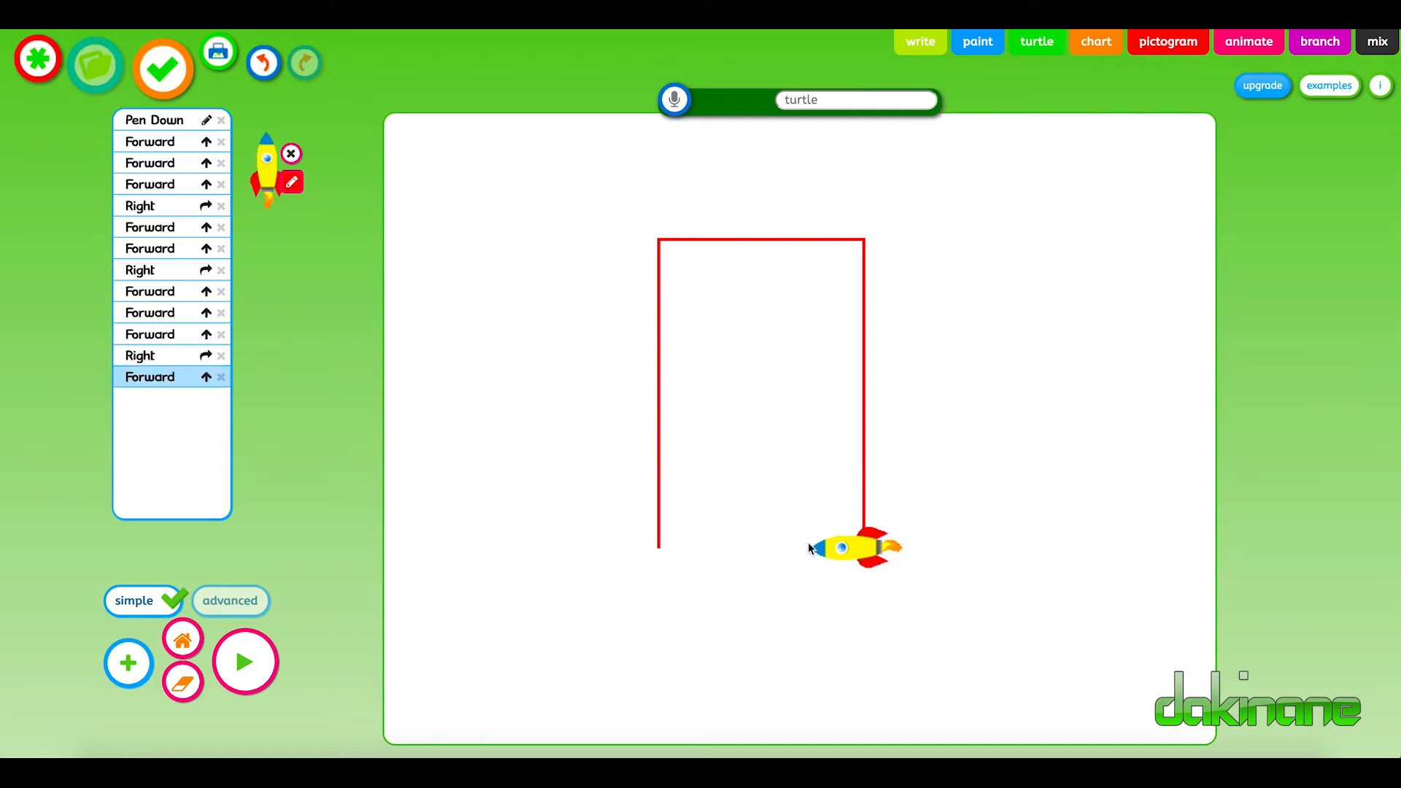
click(707, 547)
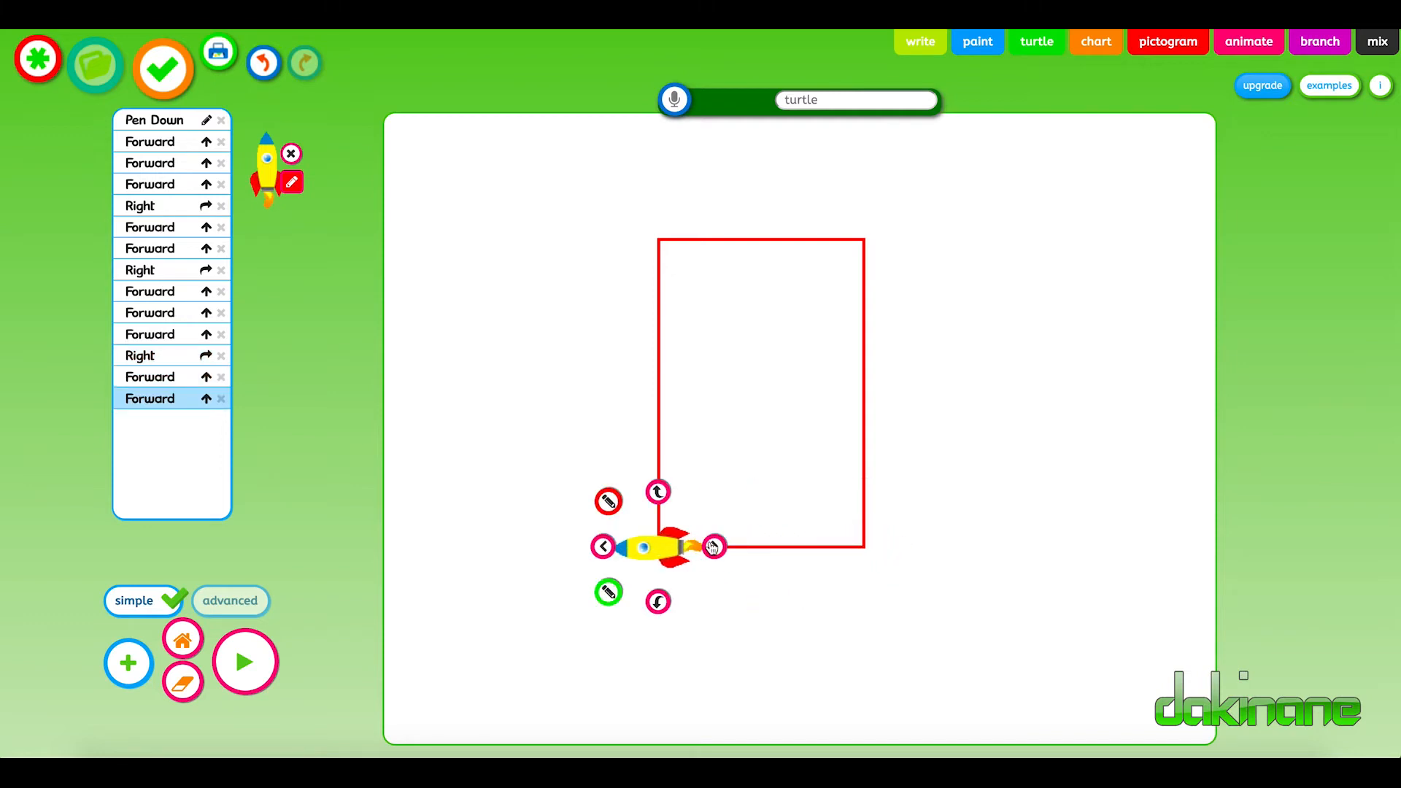
click(658, 493)
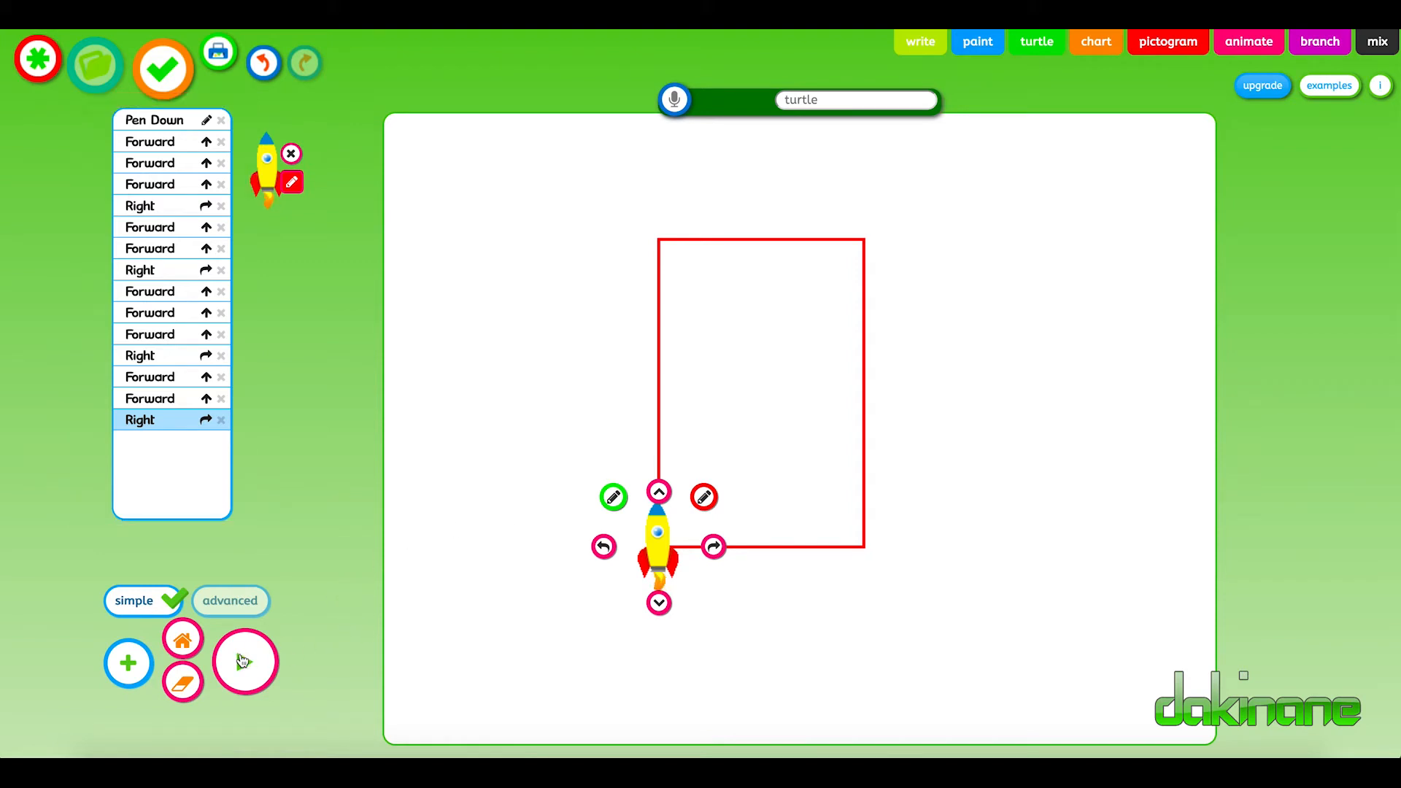
click(244, 663)
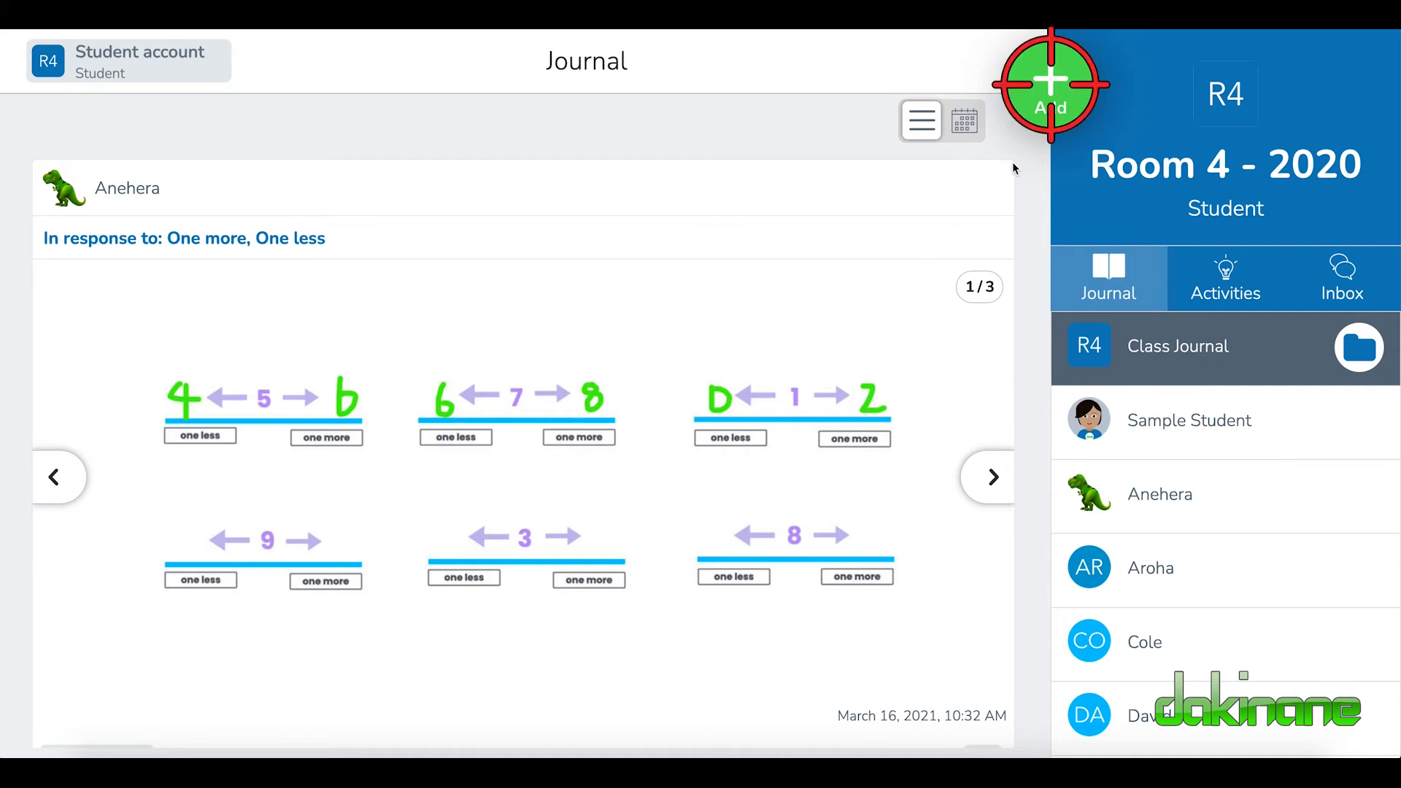
- In the Seesaw class journal, upload the rocket program's screenshot from the computer's Screenshots folder as a new post
click(1052, 89)
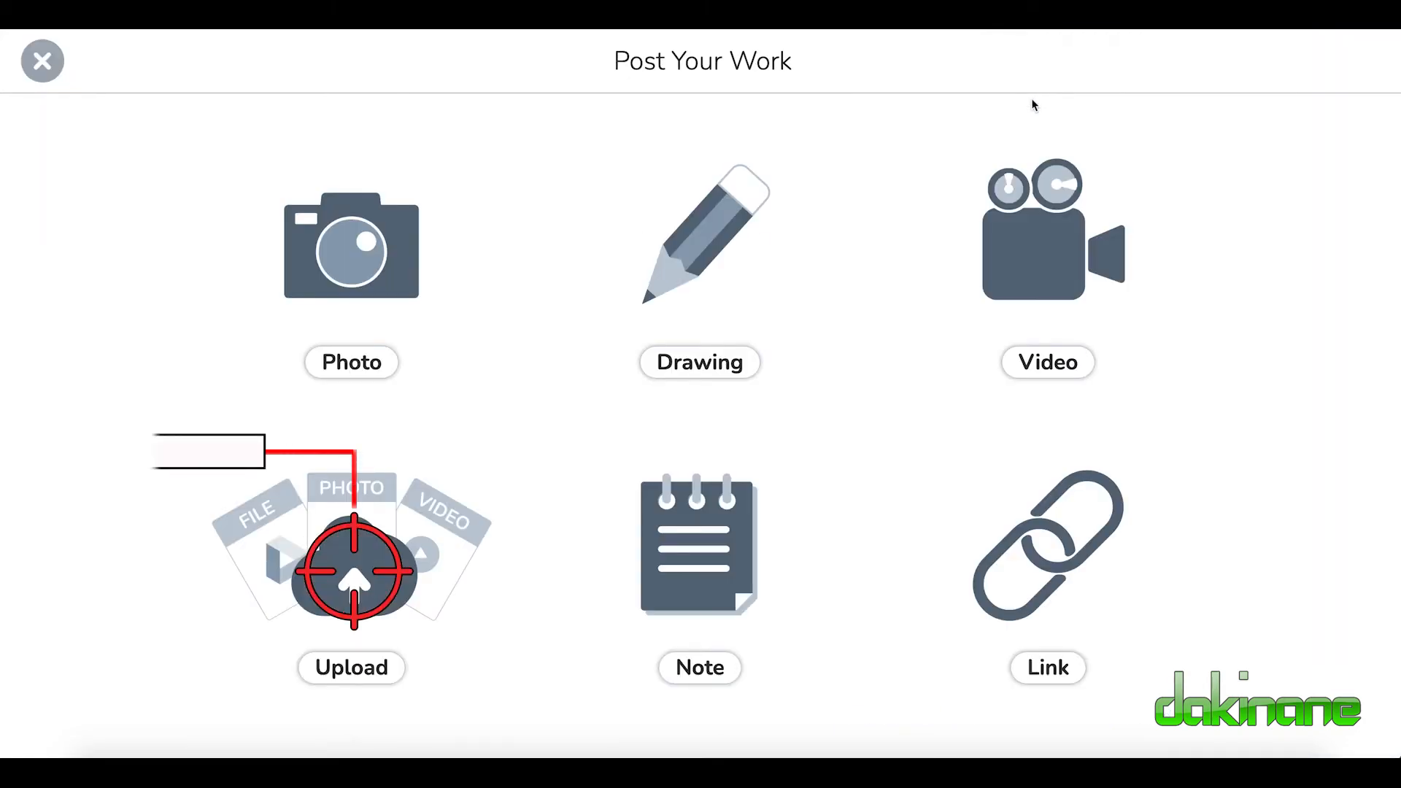
click(355, 561)
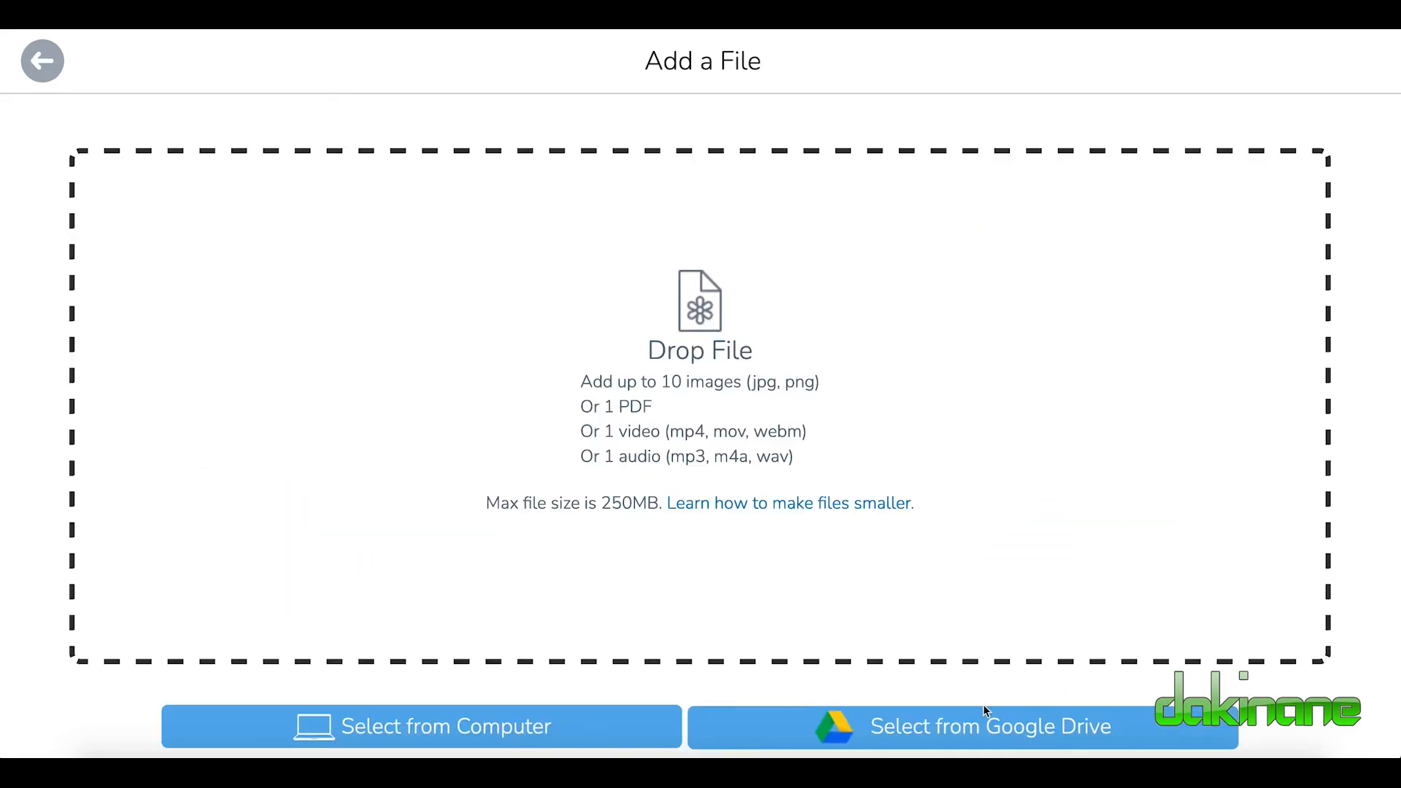
click(431, 730)
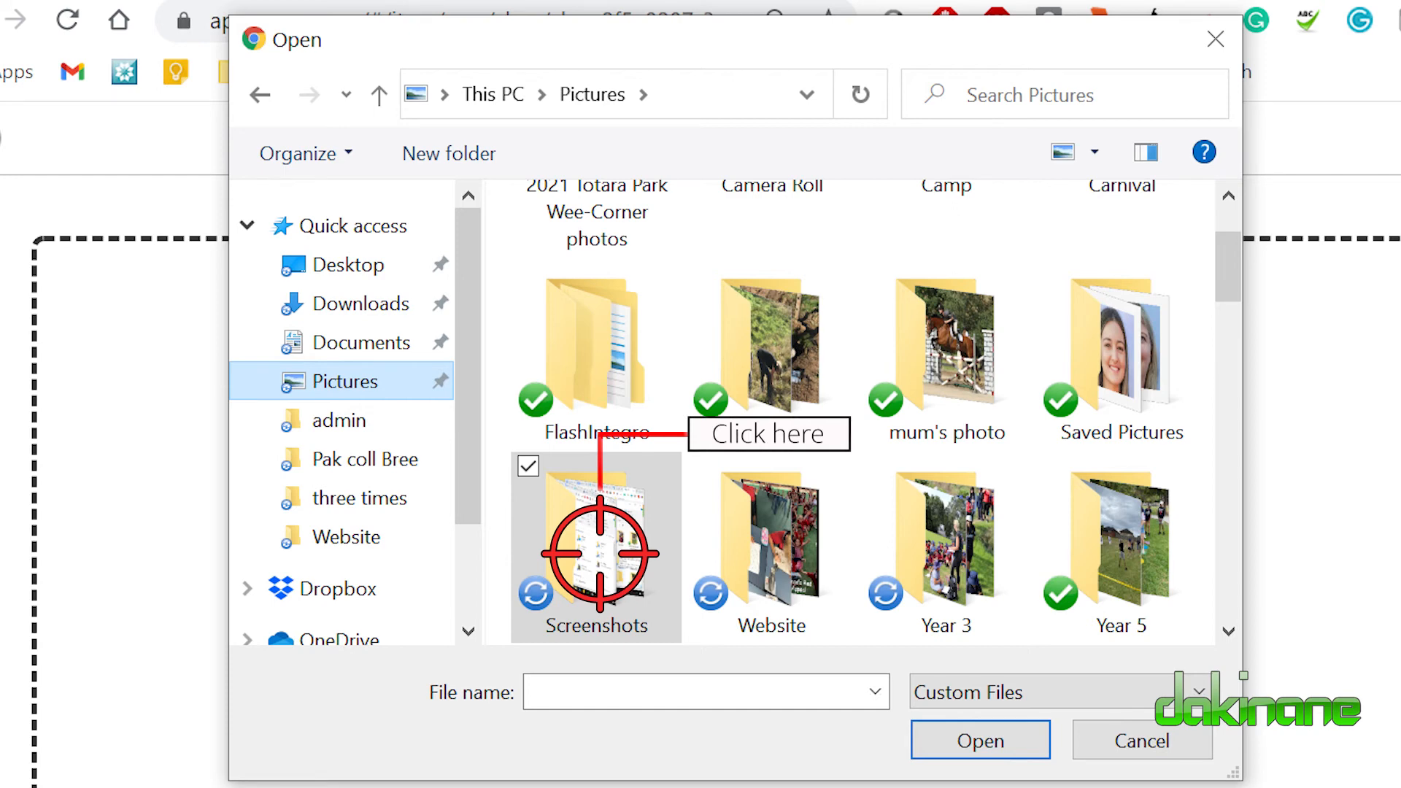
double_click(599, 553)
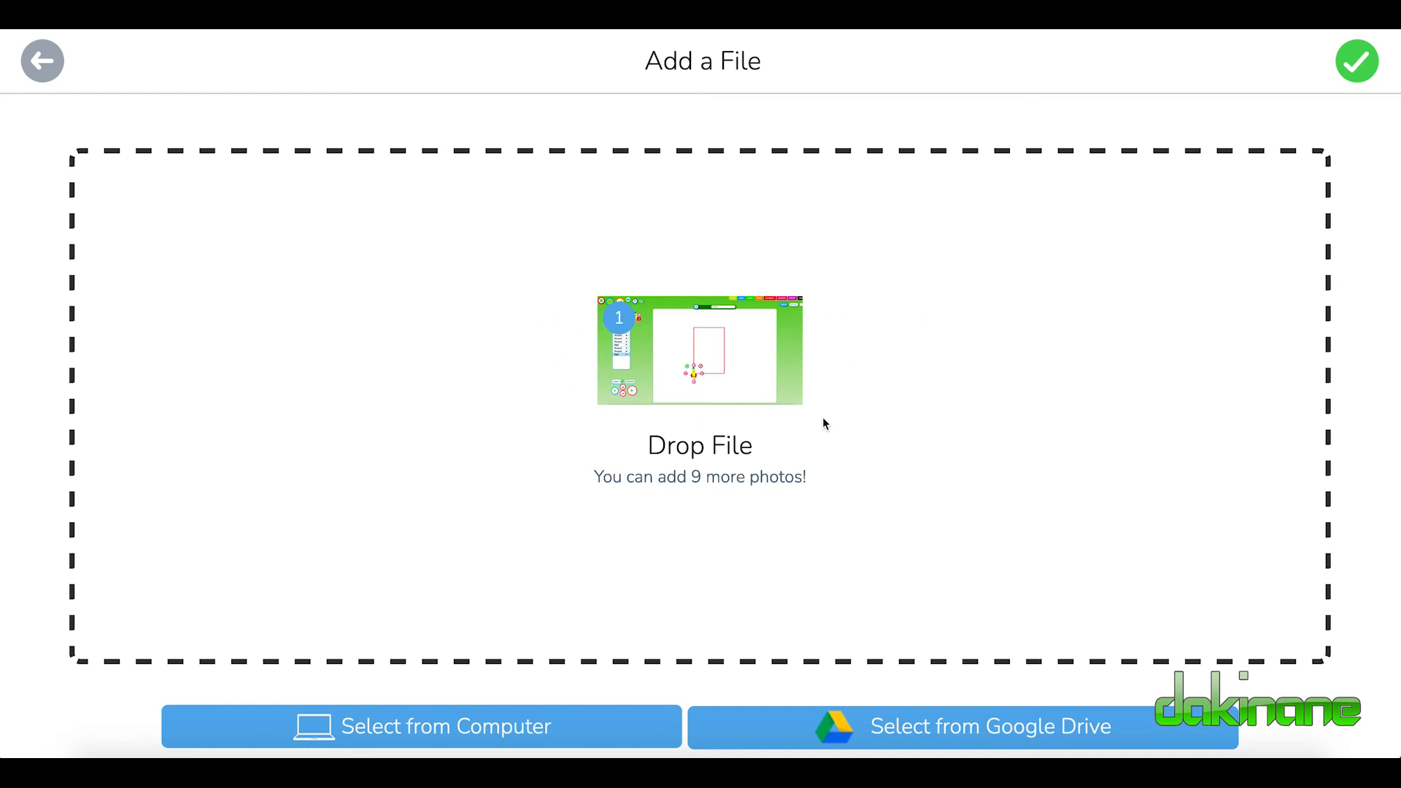
click(1357, 64)
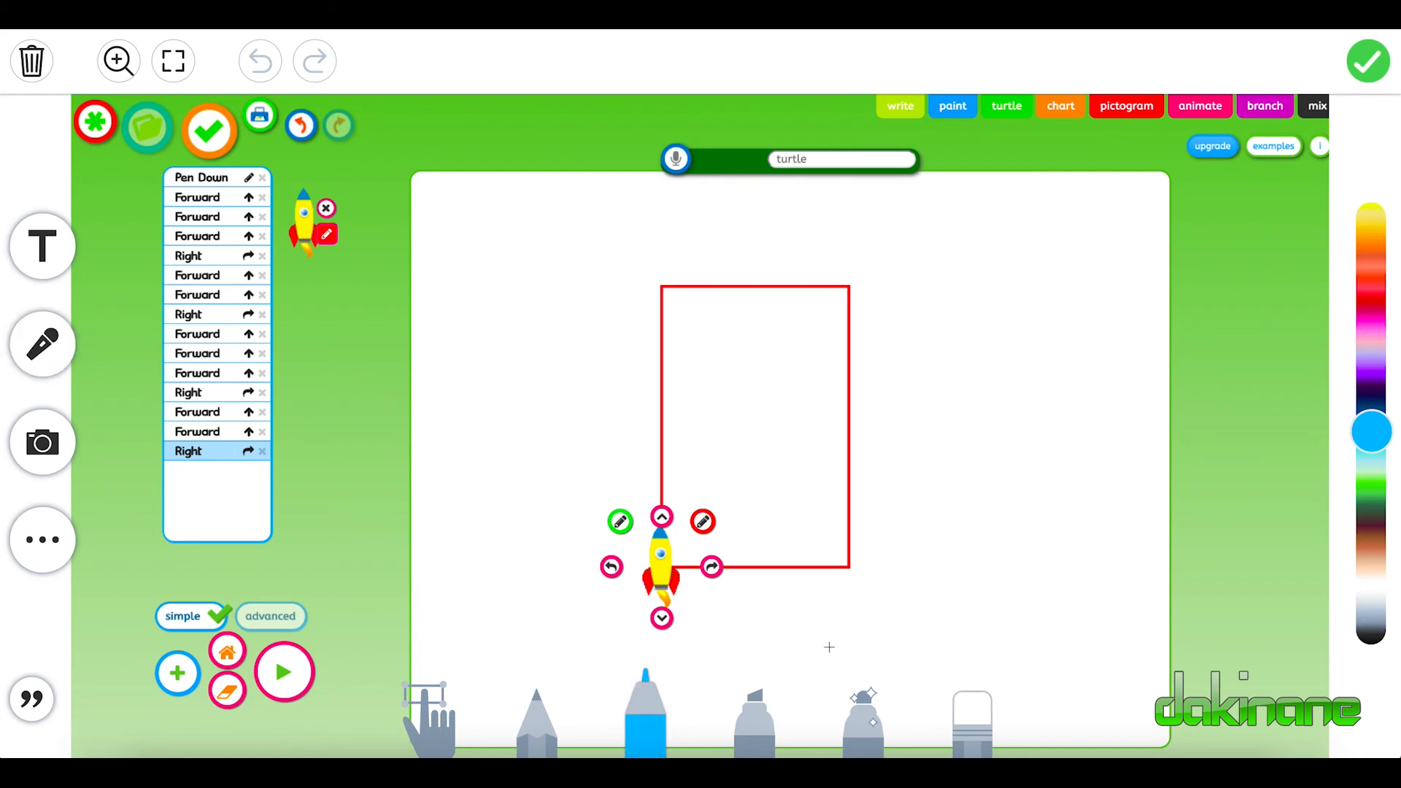
- Set the drawing colour to dark navy blue and use the marker pen for annotating the screenshot
mouse_move(1369, 442)
mouse_down()
mouse_move(1358, 345)
mouse_move(1361, 397)
mouse_up()
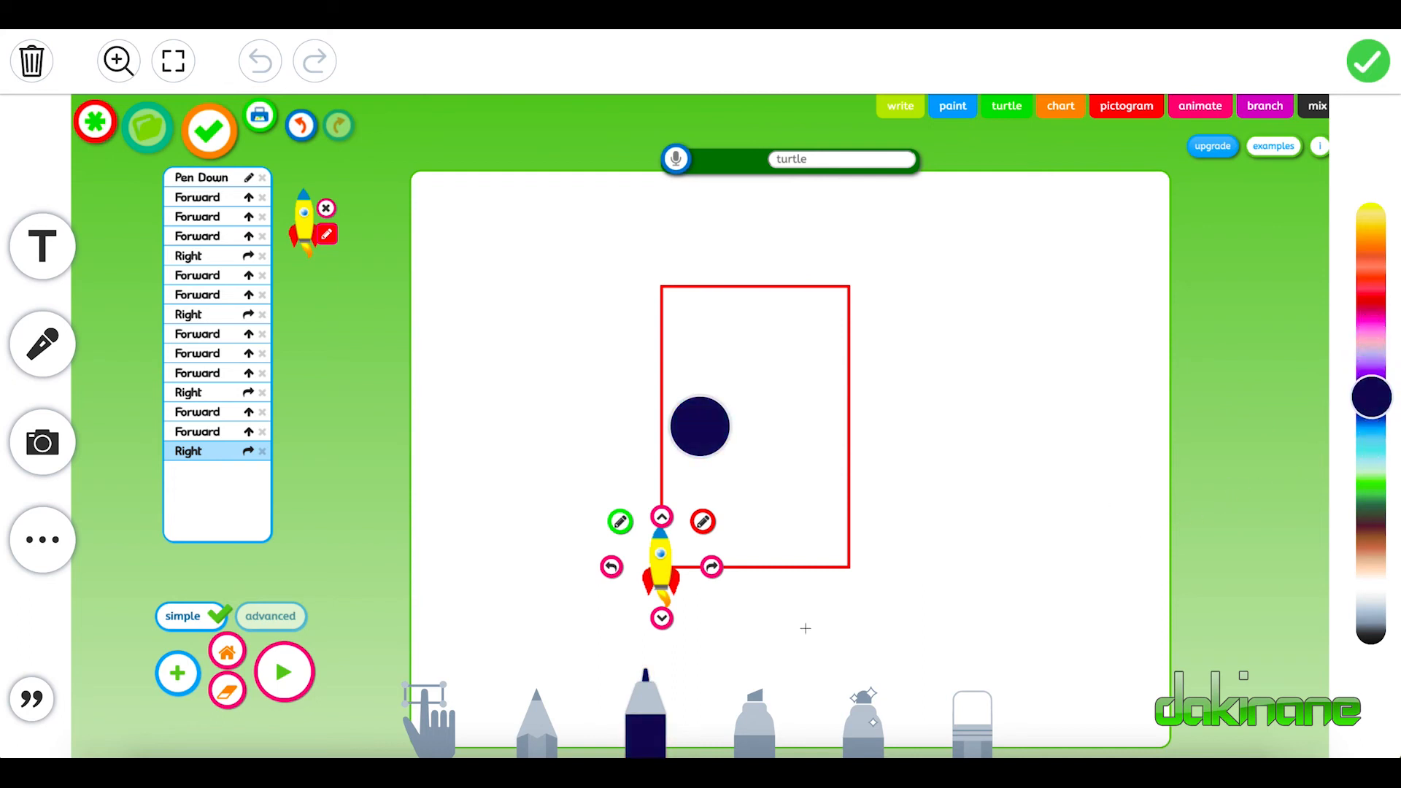
click(646, 713)
click(645, 613)
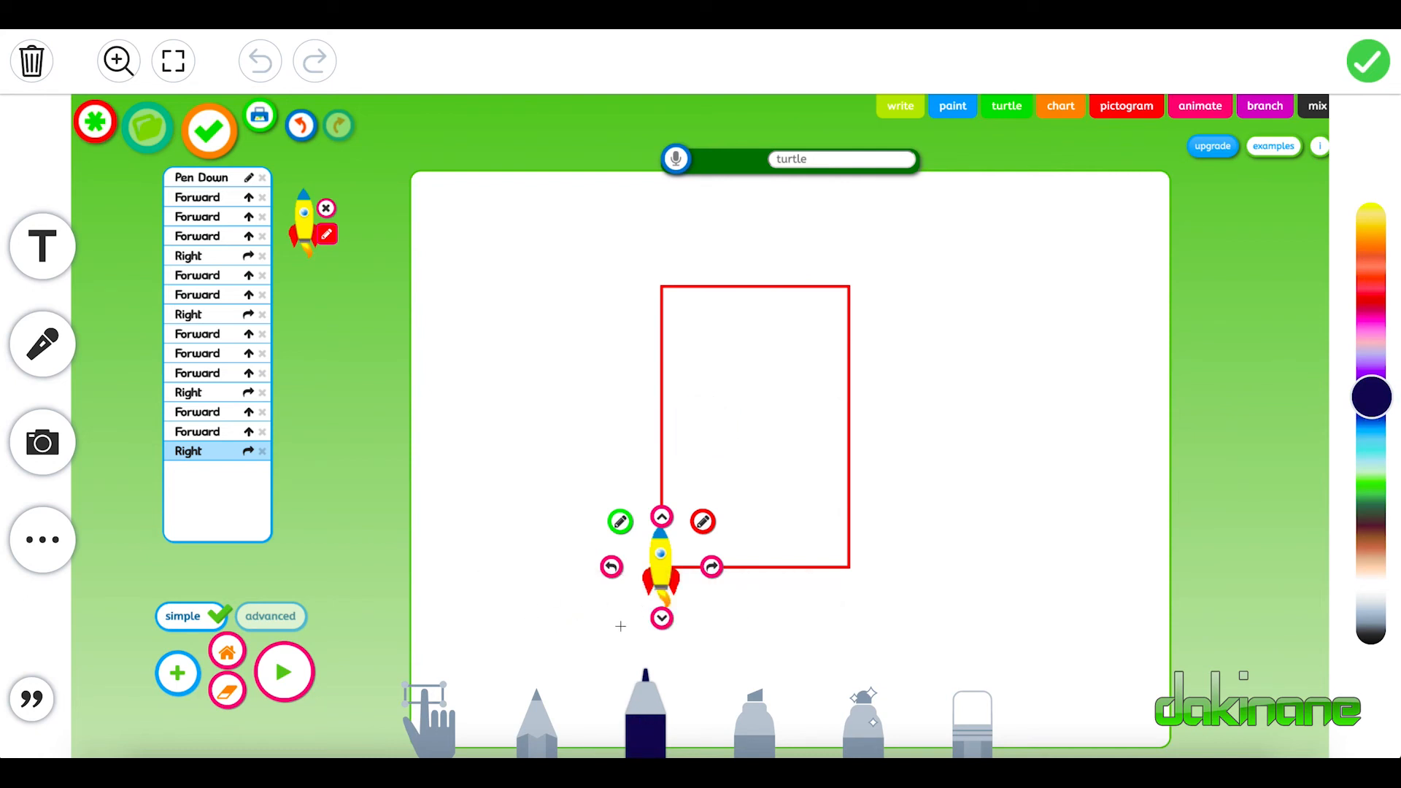
- Start a screen and voice recording, outline the command list and draw an arrow pointing towards the red rectangle
click(43, 349)
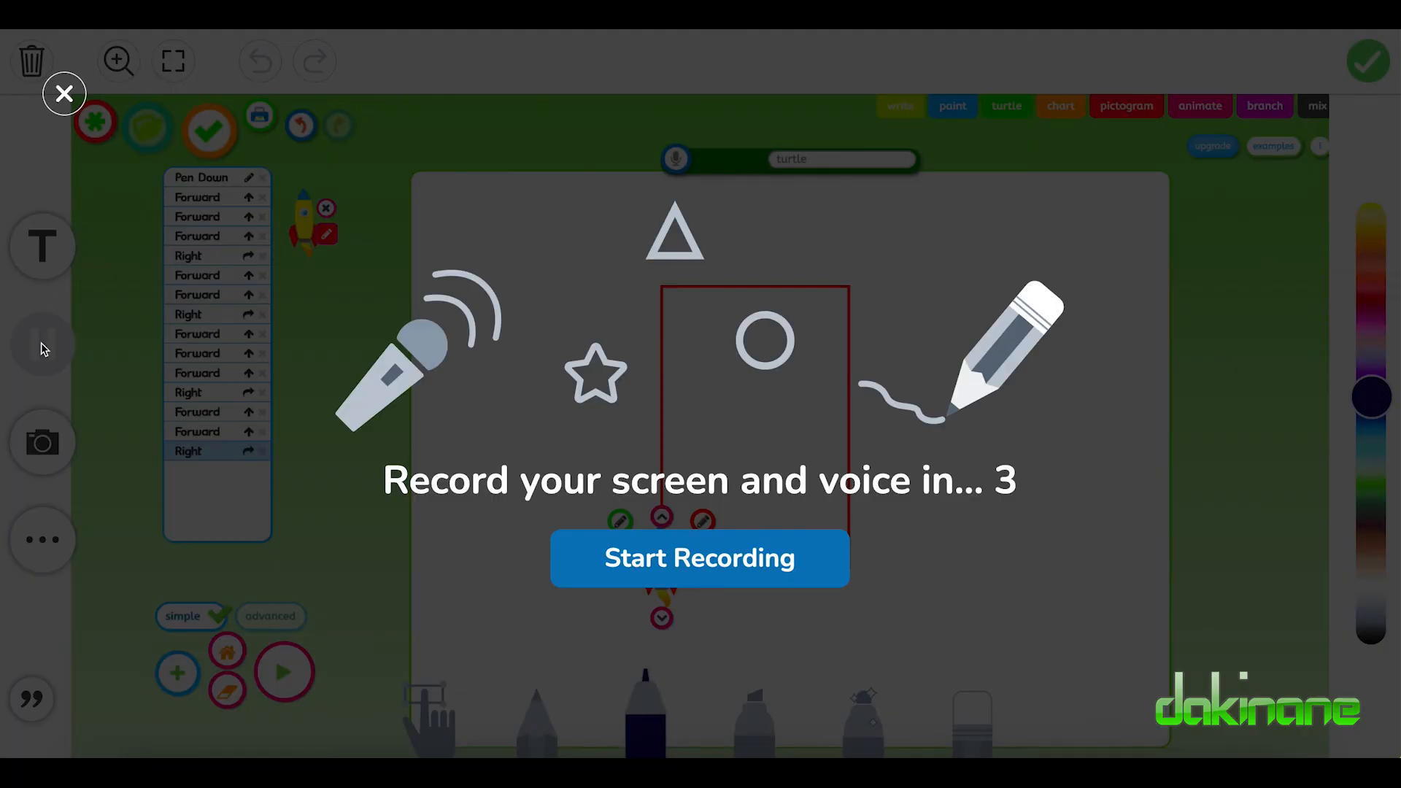
click(699, 567)
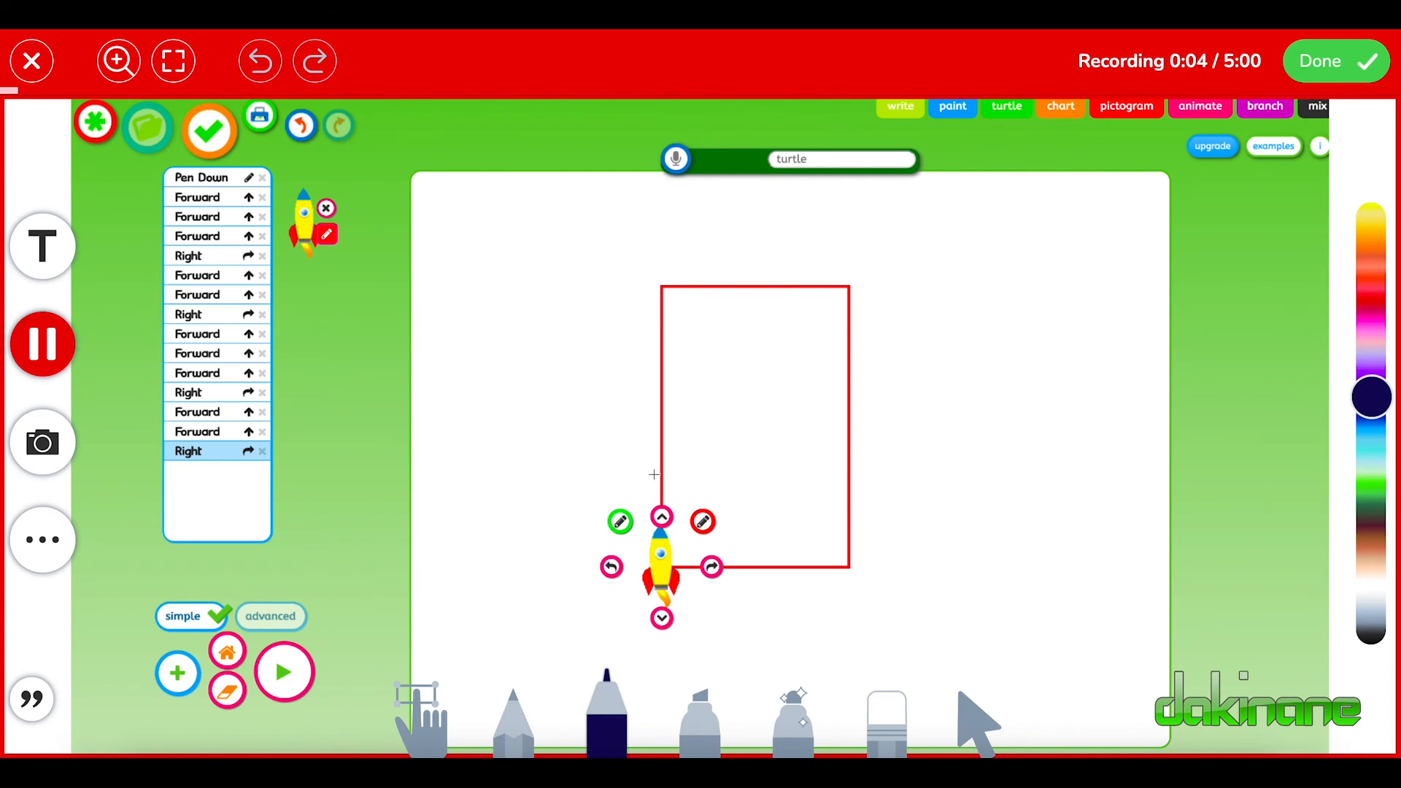
mouse_move(252, 162)
mouse_down()
mouse_move(130, 164)
mouse_move(126, 380)
mouse_move(208, 503)
mouse_move(298, 372)
mouse_move(289, 162)
mouse_move(256, 156)
mouse_up()
mouse_move(456, 364)
mouse_down()
mouse_move(566, 364)
mouse_move(540, 348)
mouse_move(585, 361)
mouse_move(544, 406)
mouse_up()
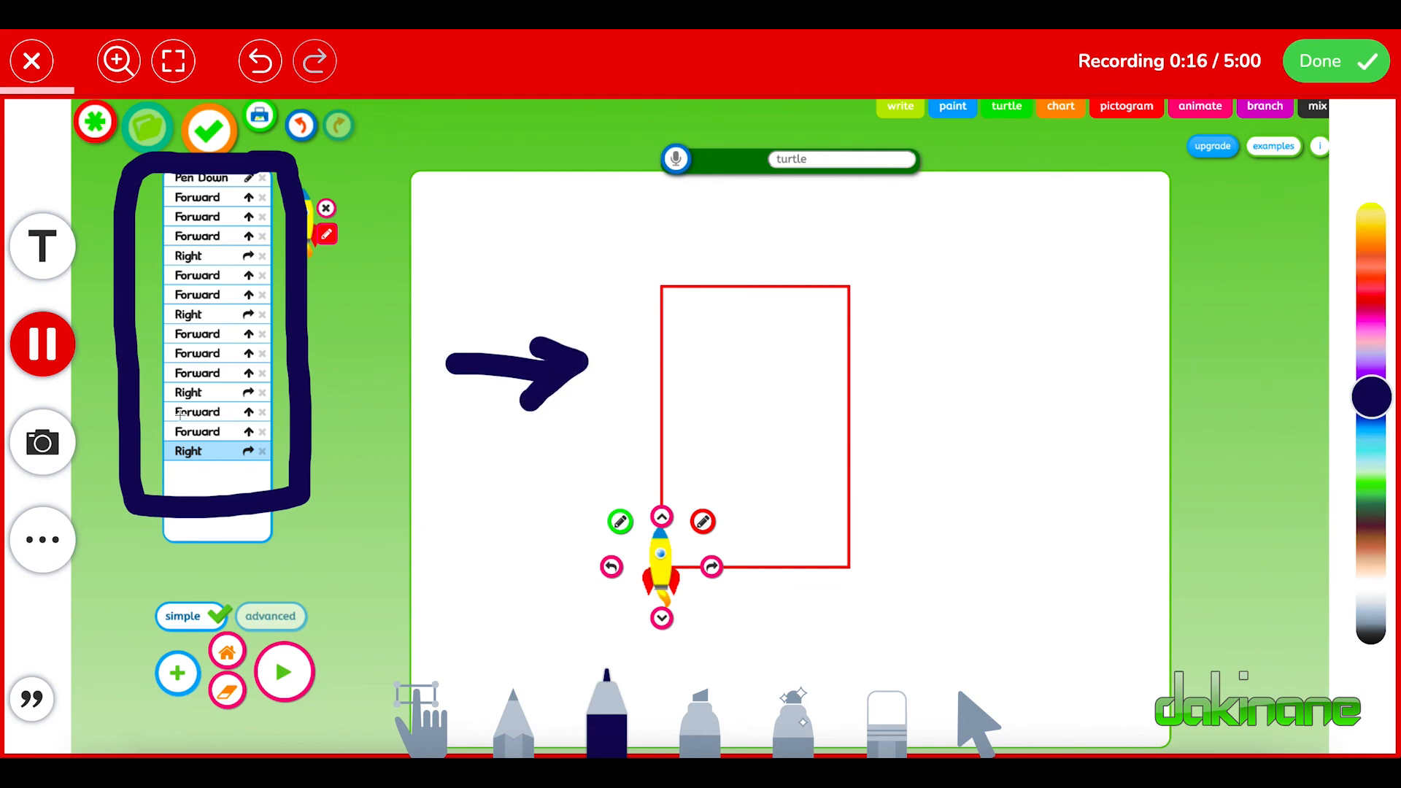
- End the recording and submit the annotated screenshot to reach the student selection
click(47, 351)
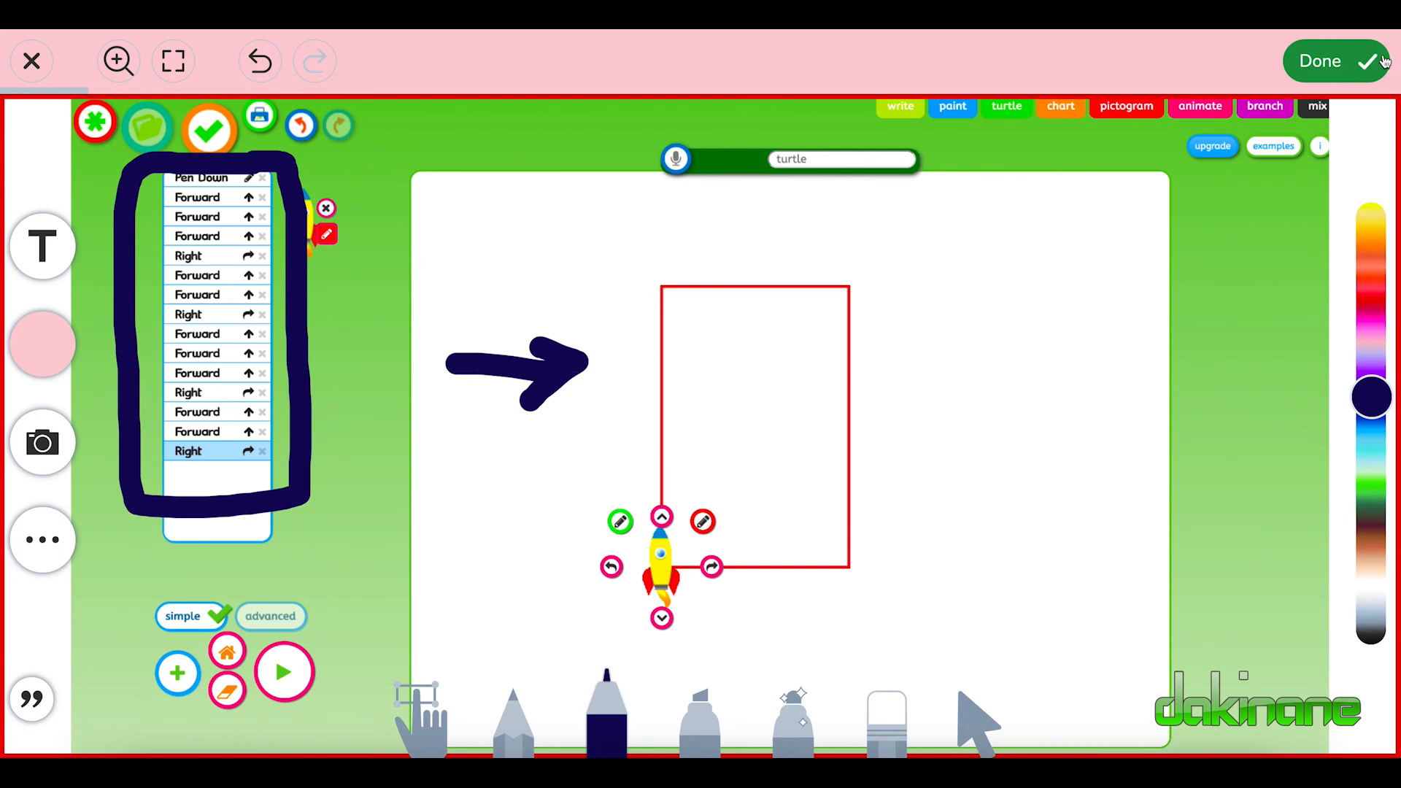
click(1324, 64)
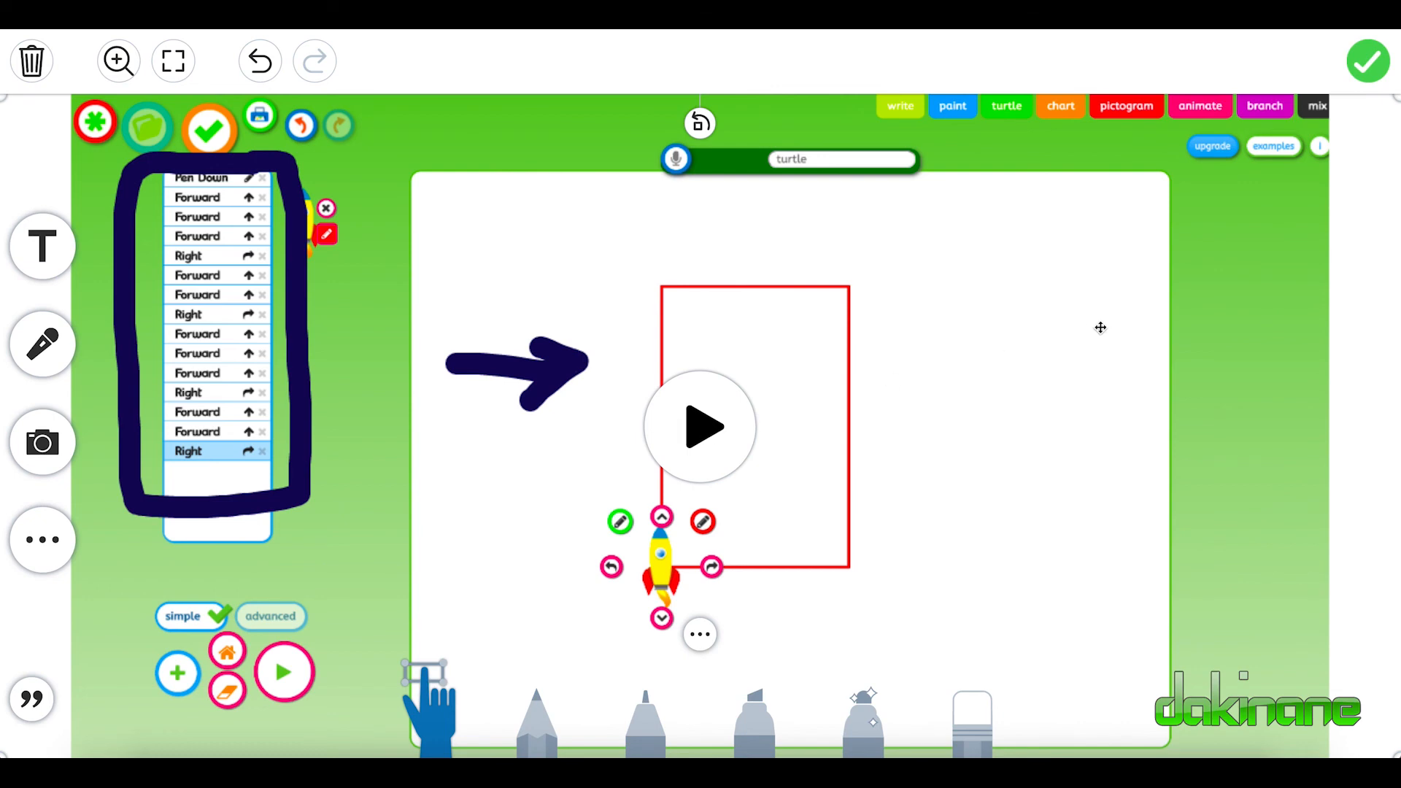
click(1367, 64)
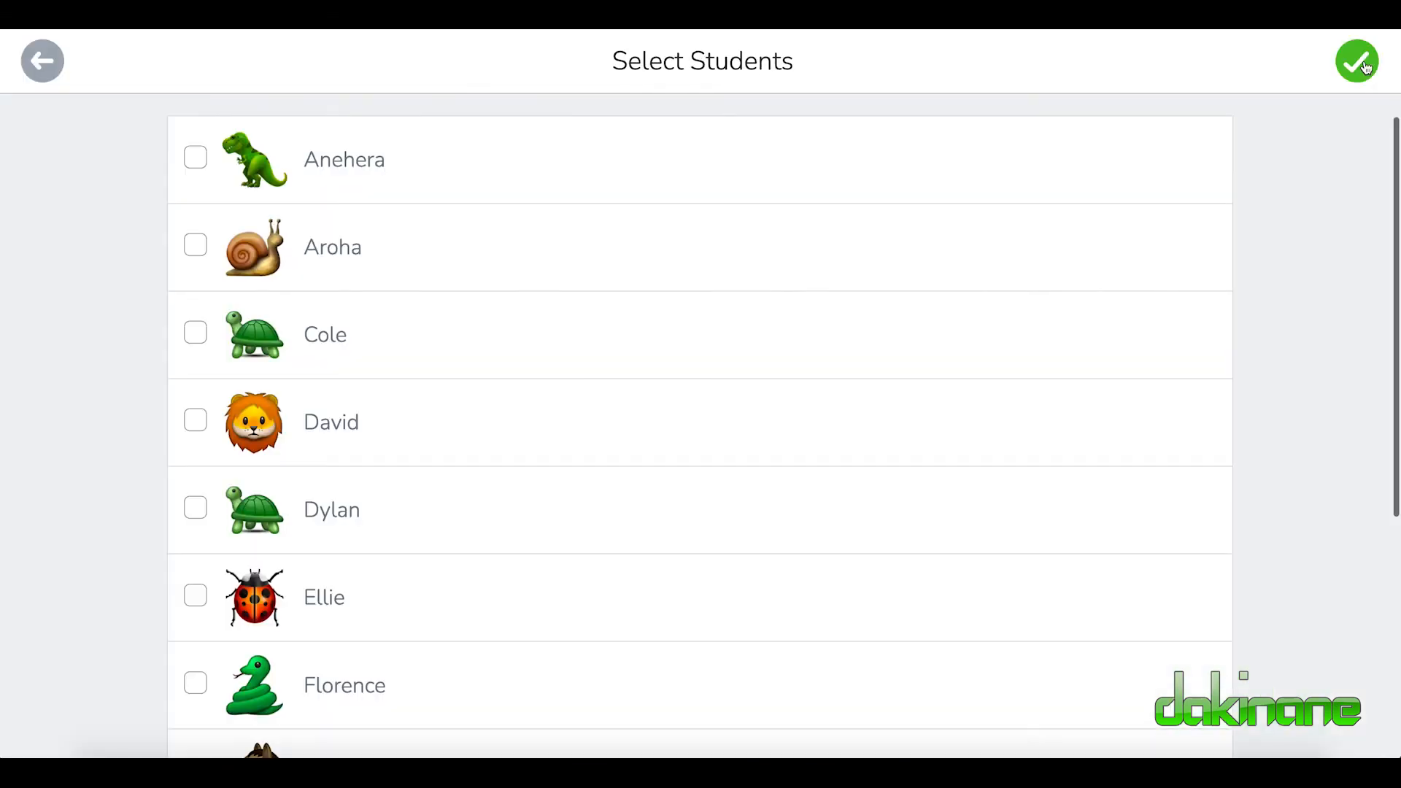
- Assign the post to the student with the lion icon, file it in the Numeracy folder and view it in the journal
click(198, 422)
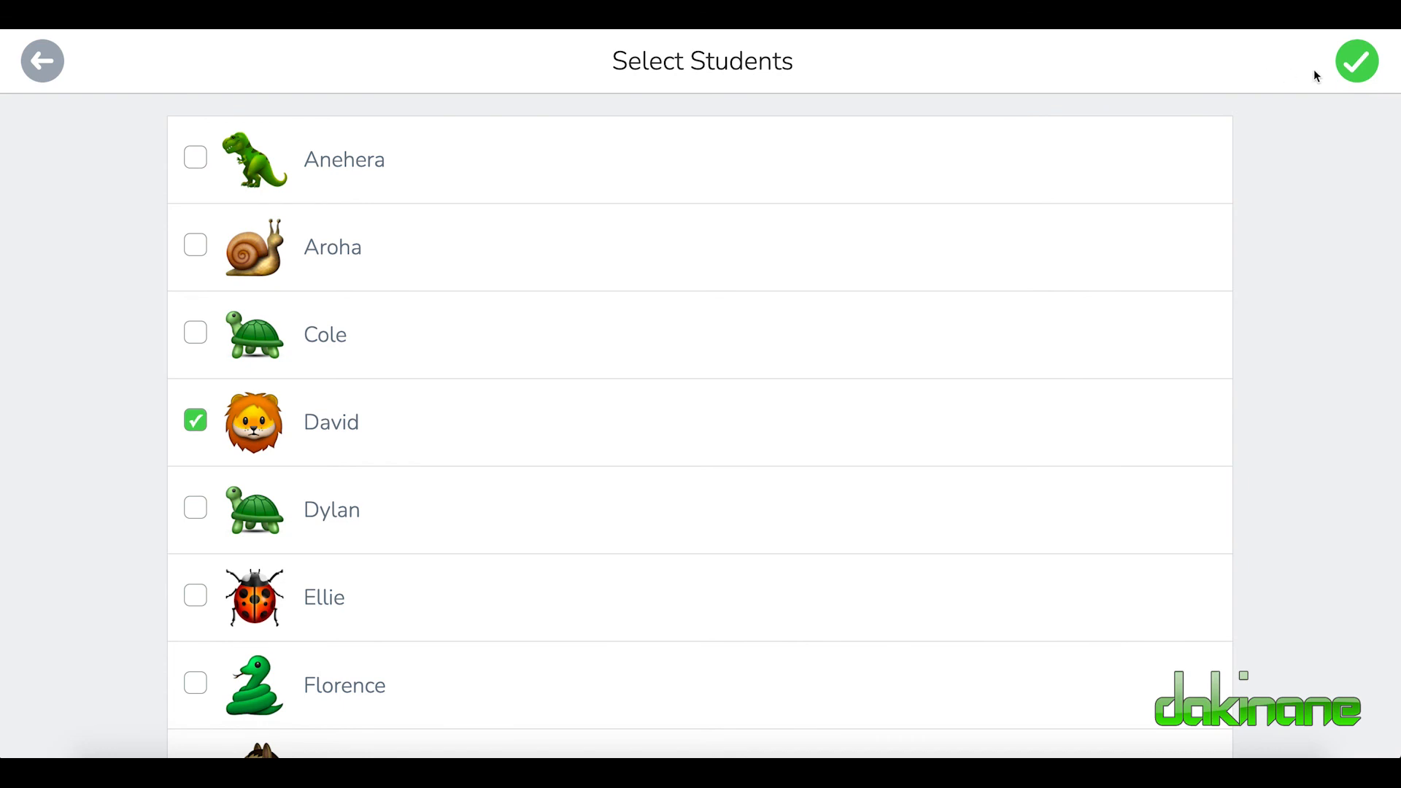
click(1352, 76)
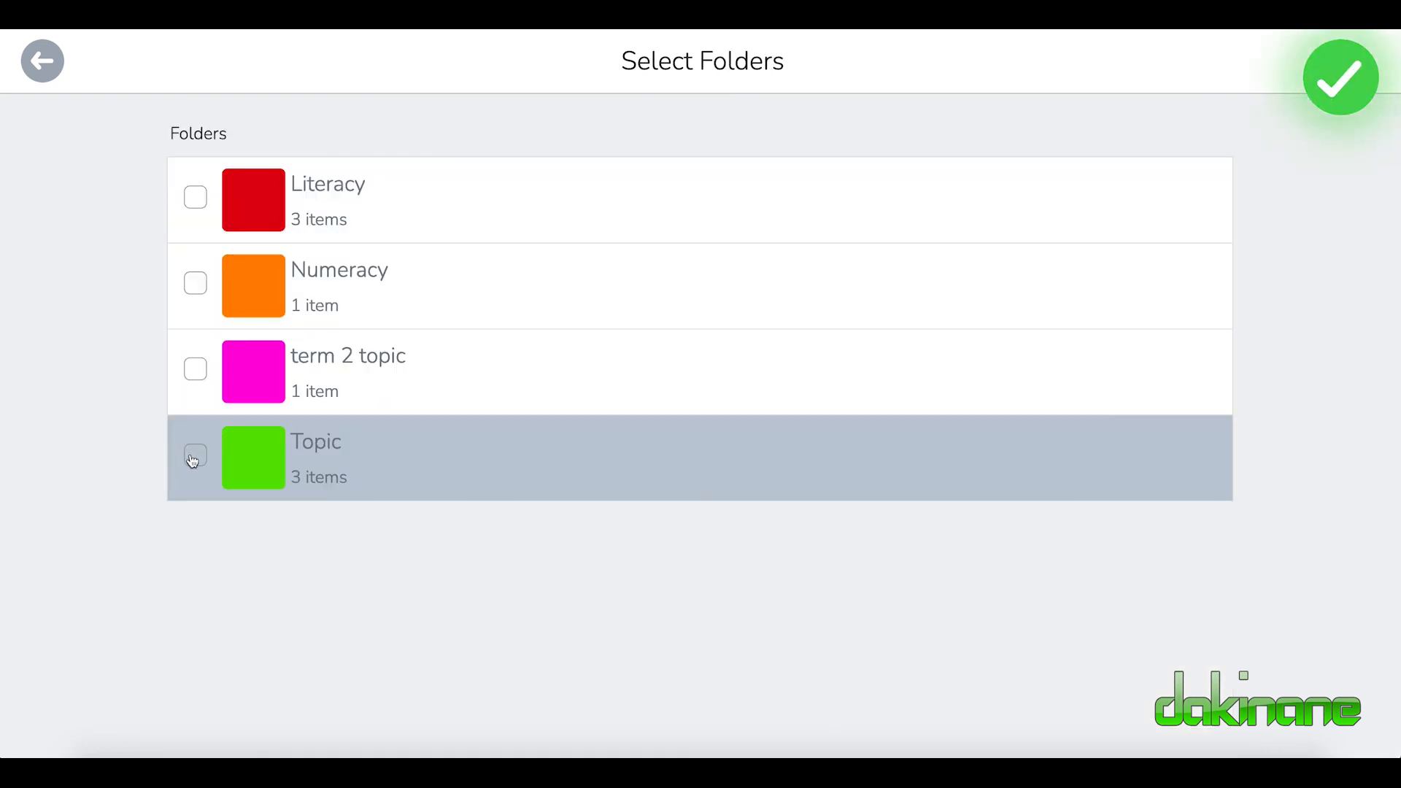
click(195, 283)
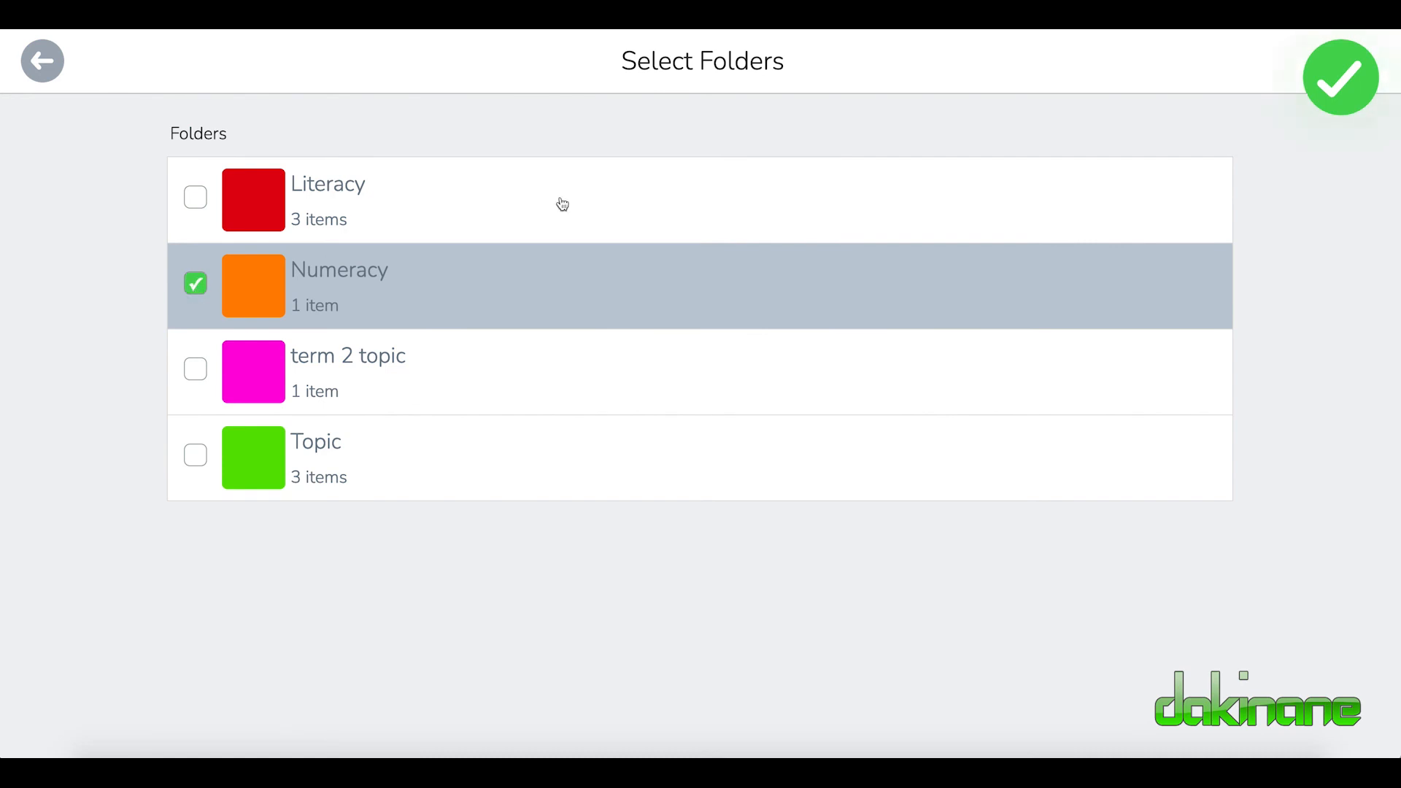
click(1333, 91)
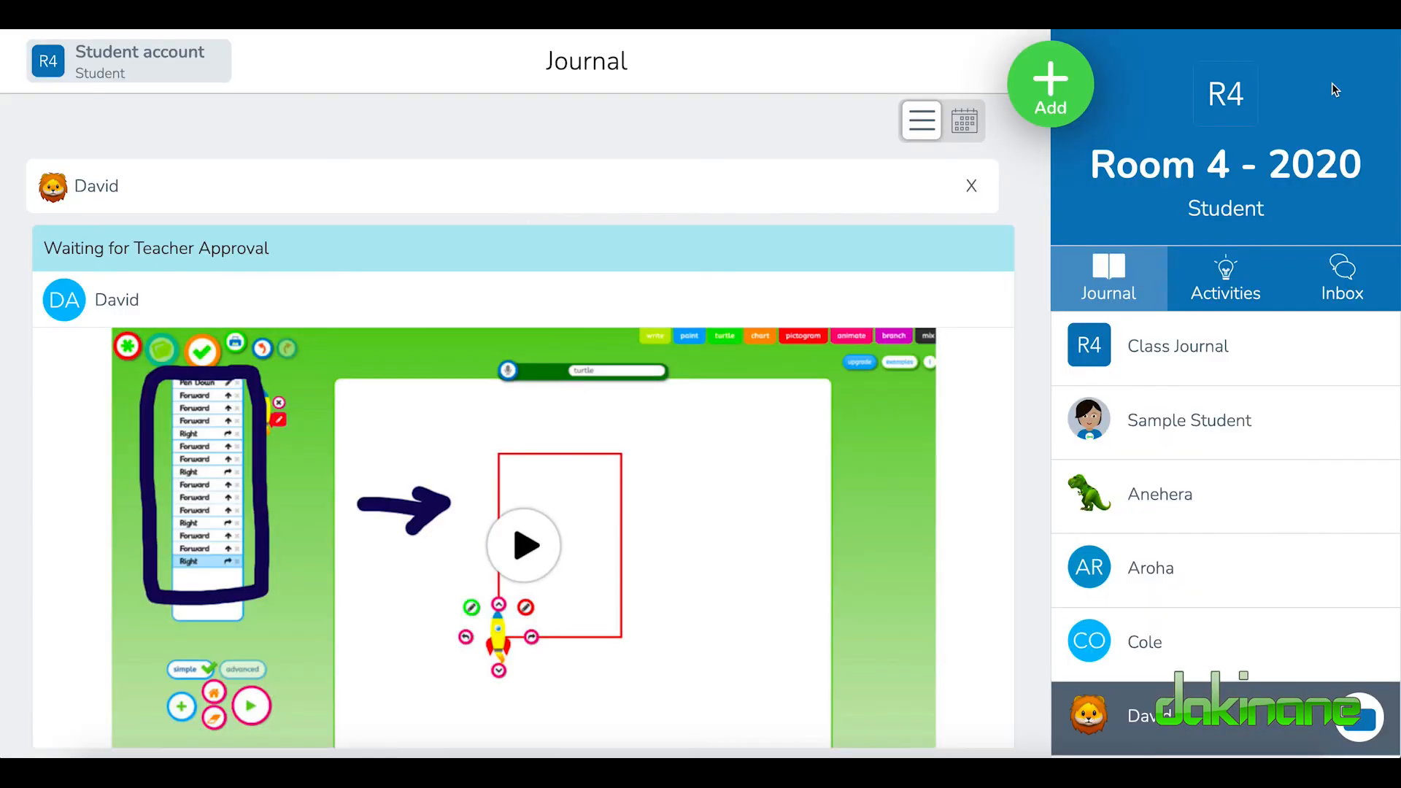
scroll(540, 549, down, 2)
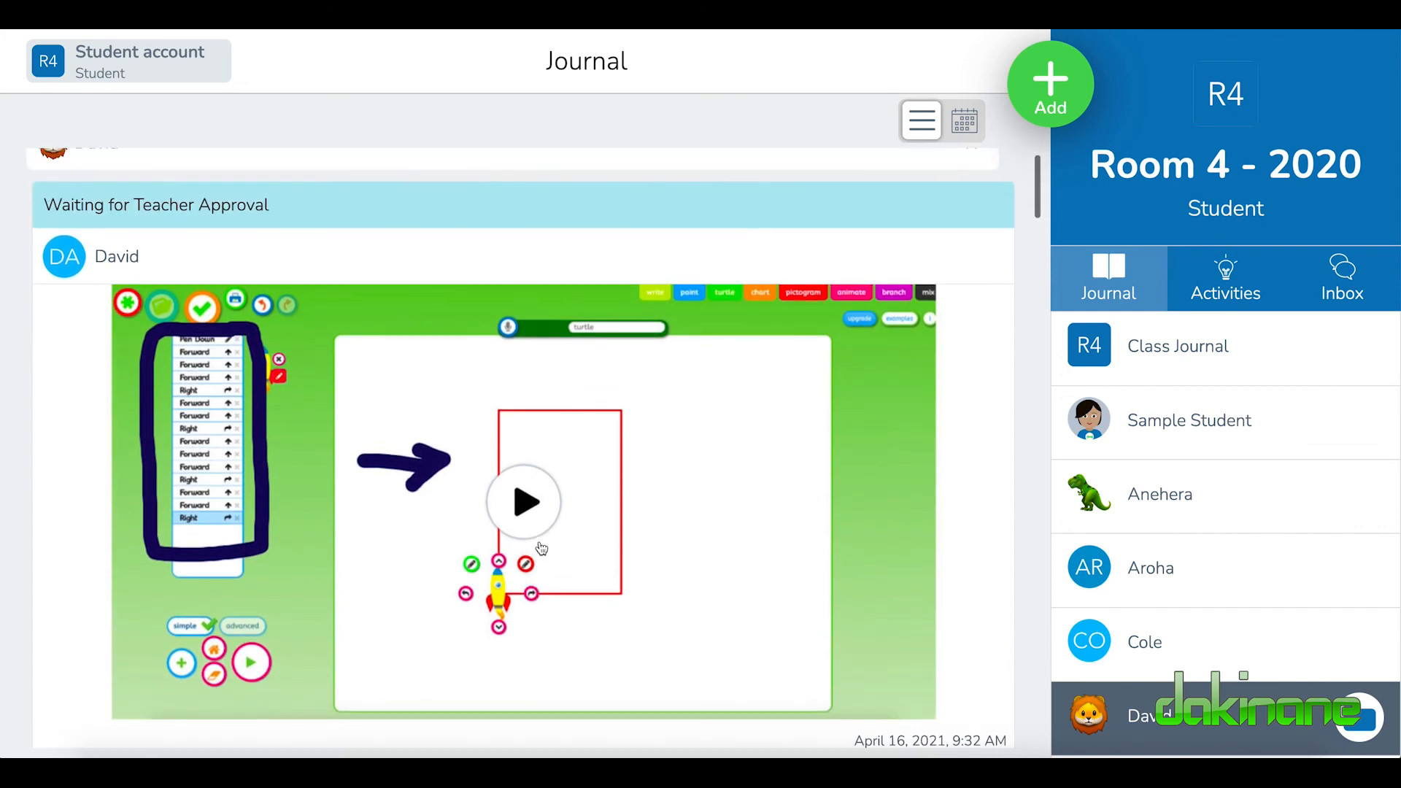
scroll(541, 549, up, 1)
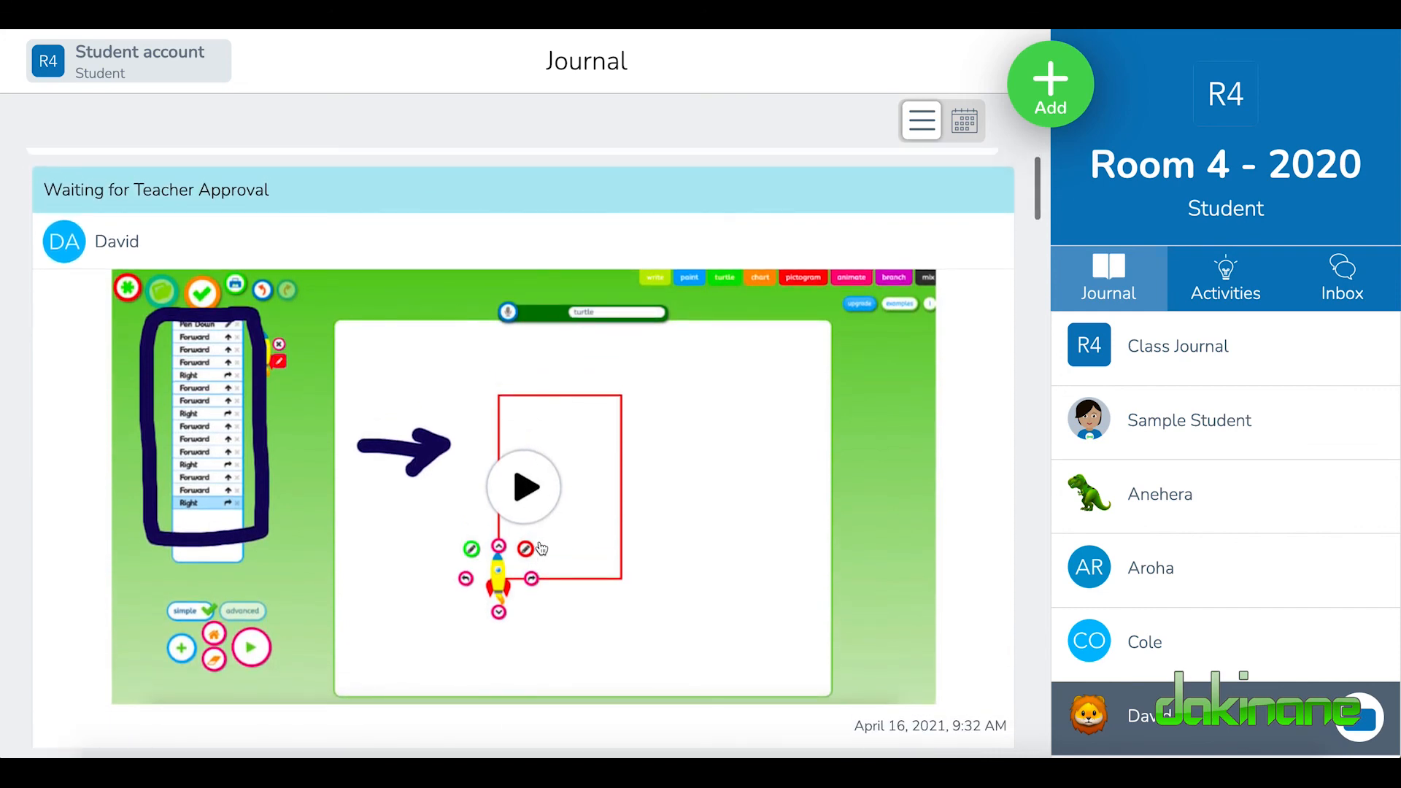